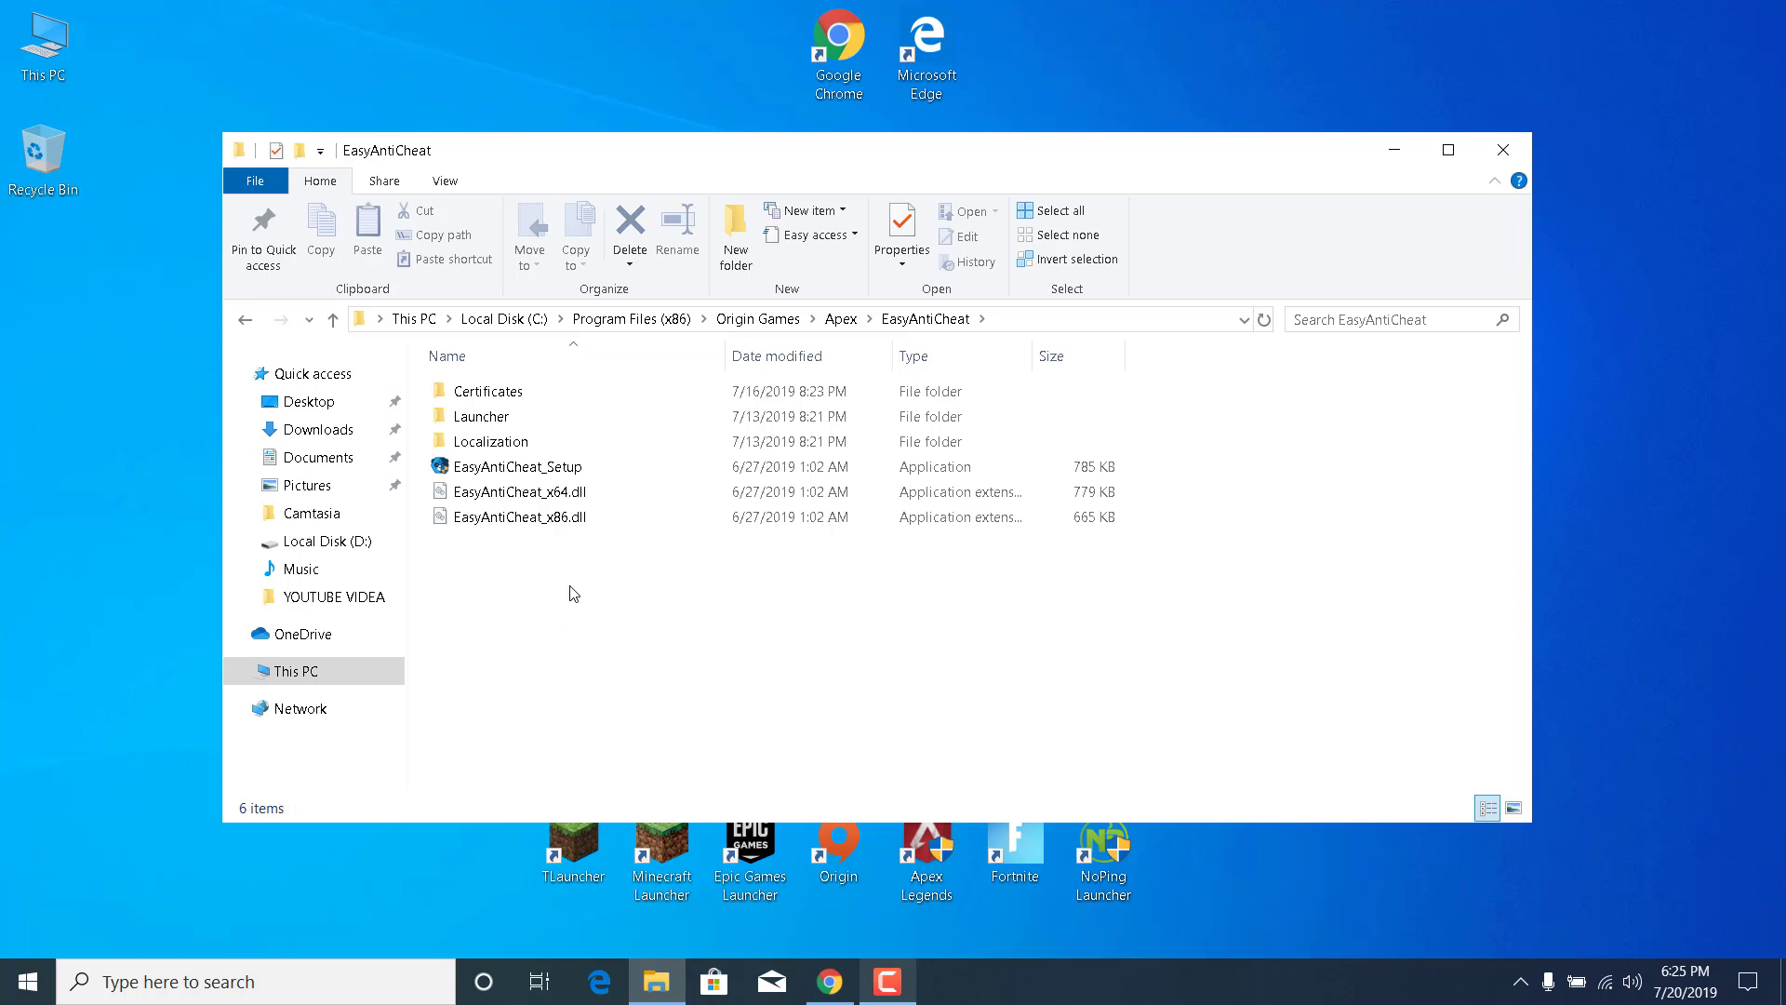
# Repair the Easy Anti-Cheat service for Apex Legends with EasyAntiCheat_Setup, finish the setup and close the folder.
pyautogui.doubleClick(521, 469)
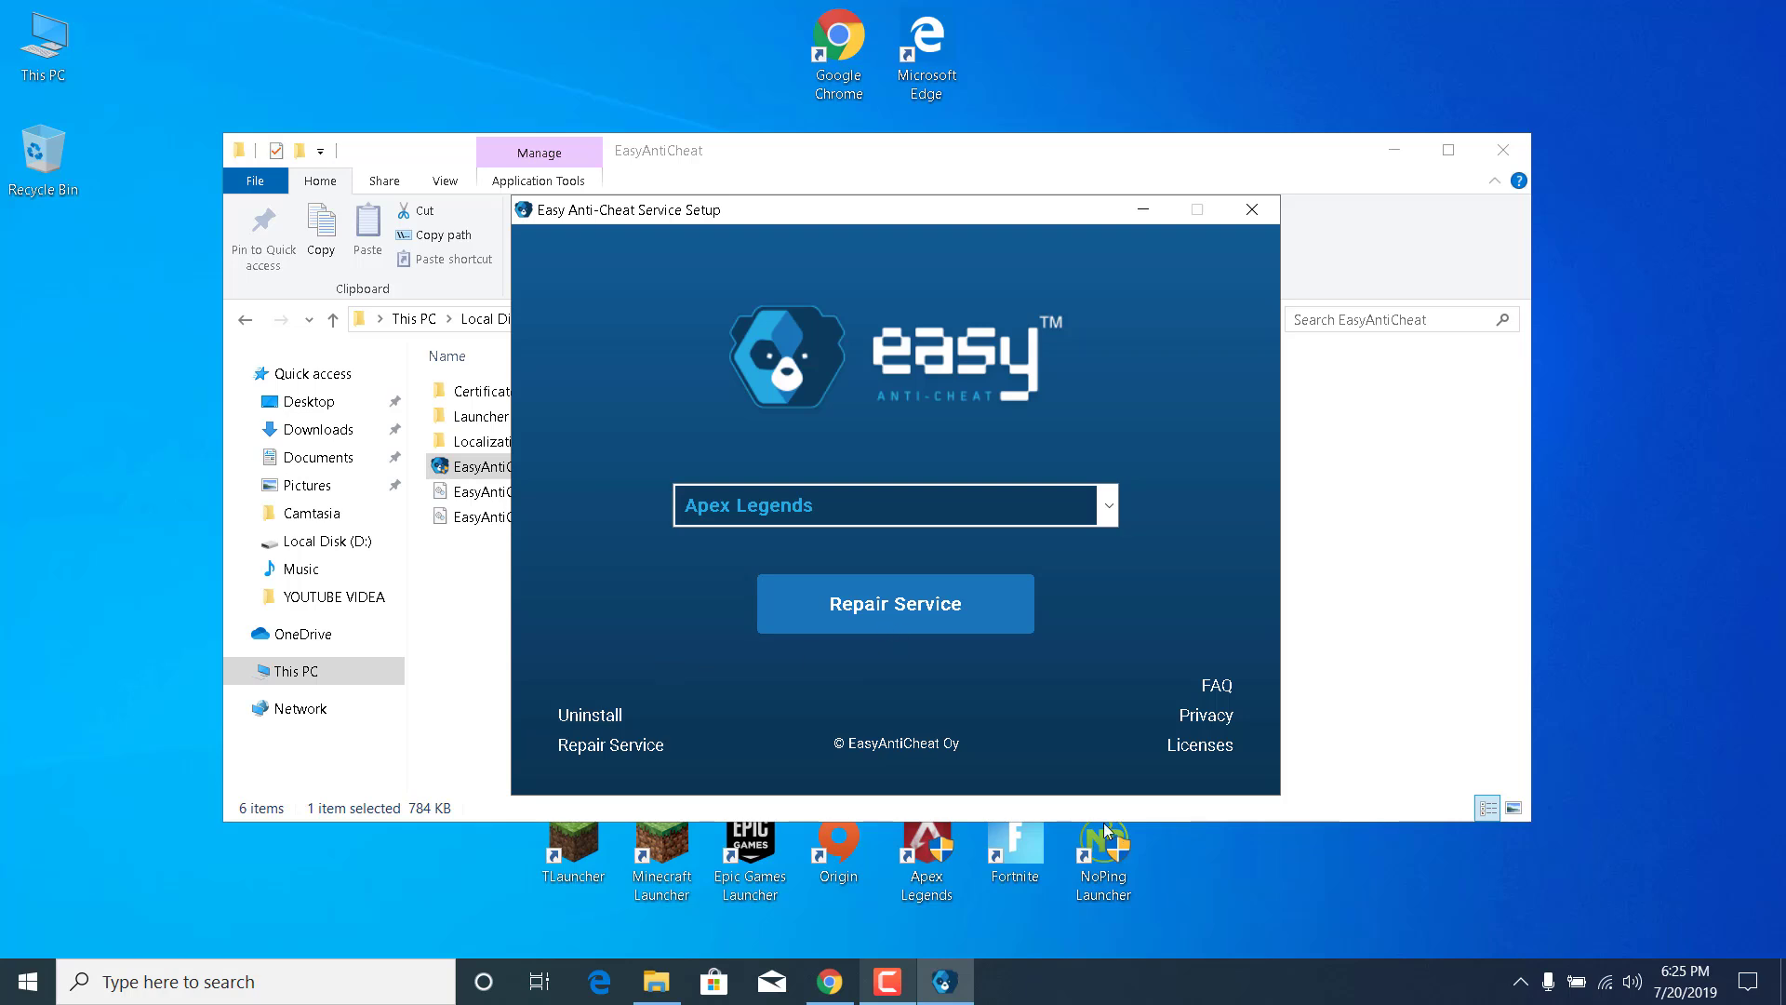
pyautogui.click(888, 614)
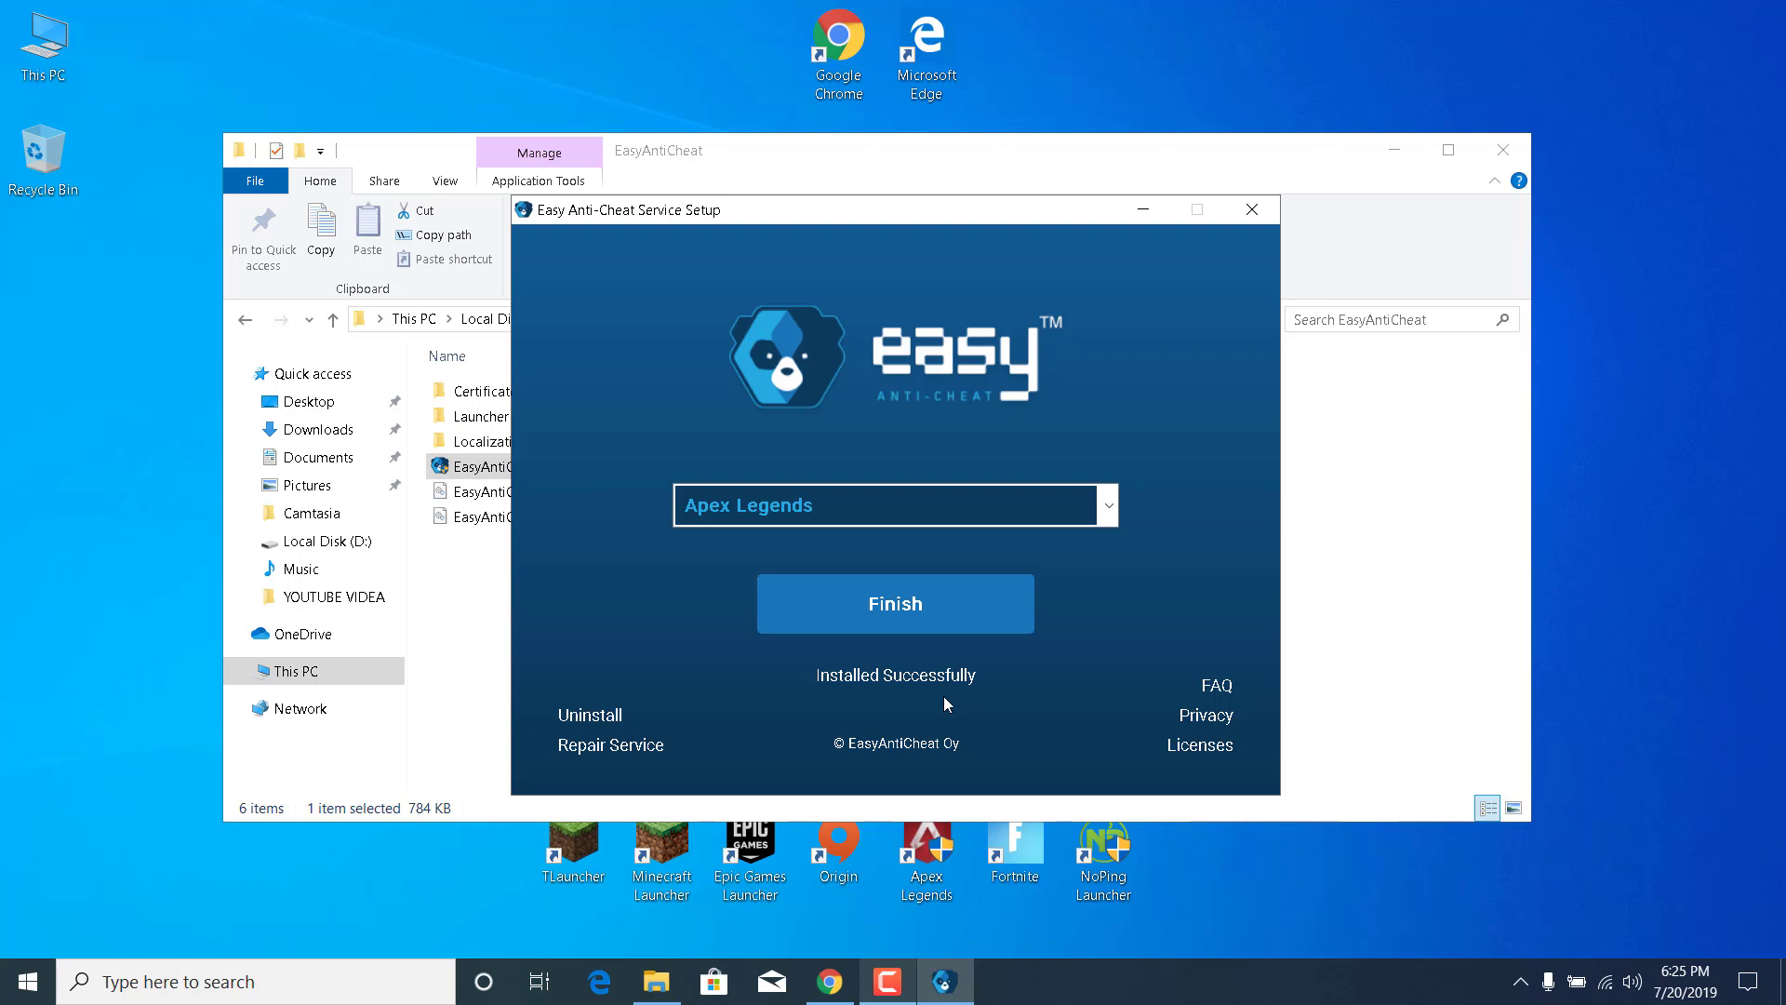
pyautogui.click(877, 610)
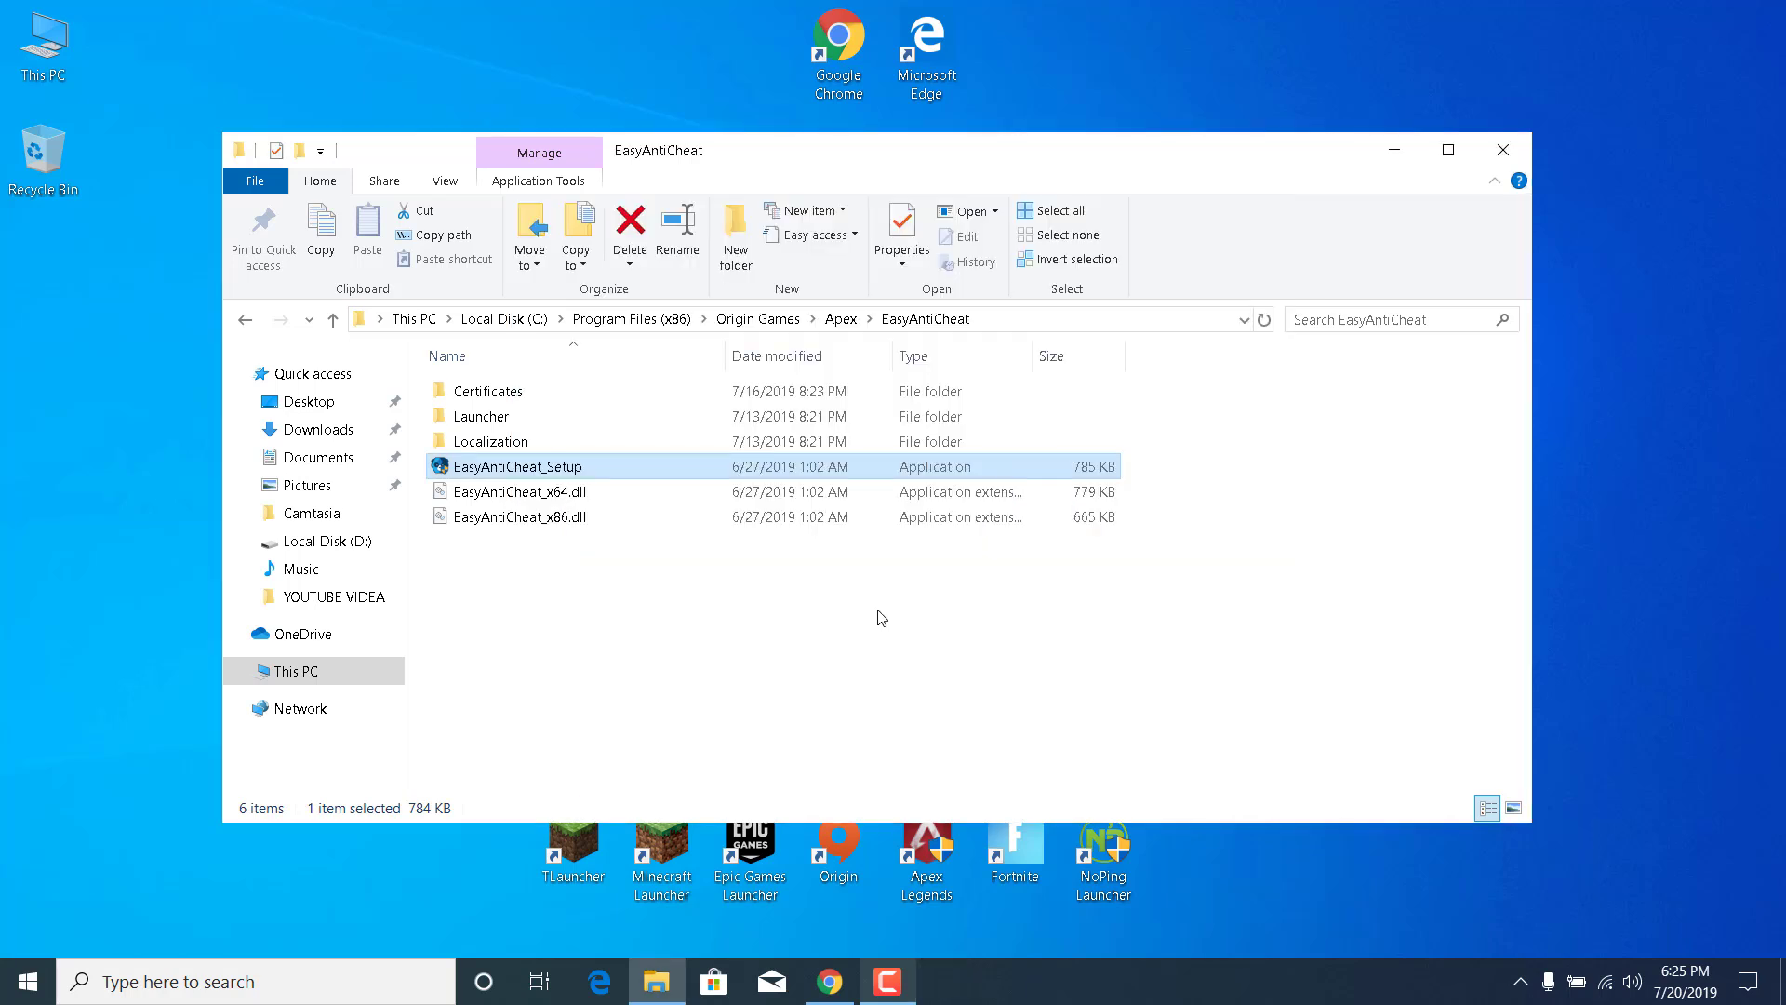
pyautogui.click(1488, 149)
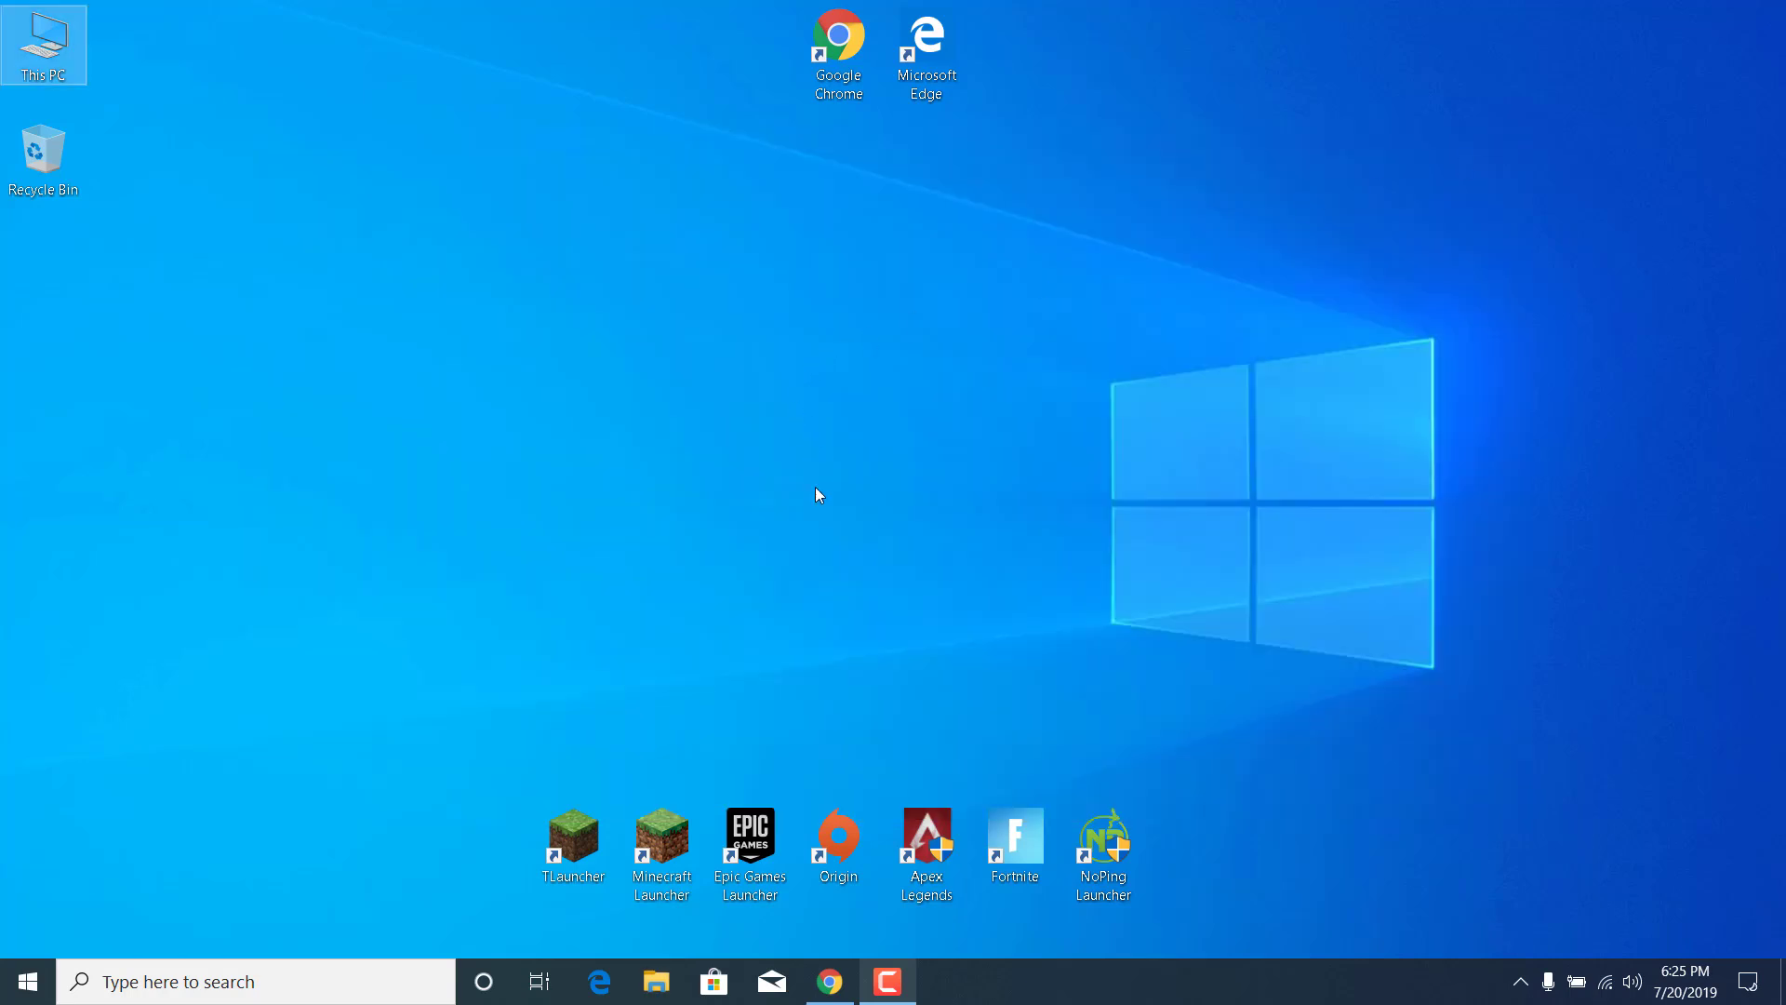
# Open Origin and view the Update Game and Repair options for Apex Legends in the game library, and close Origin.
pyautogui.doubleClick(835, 829)
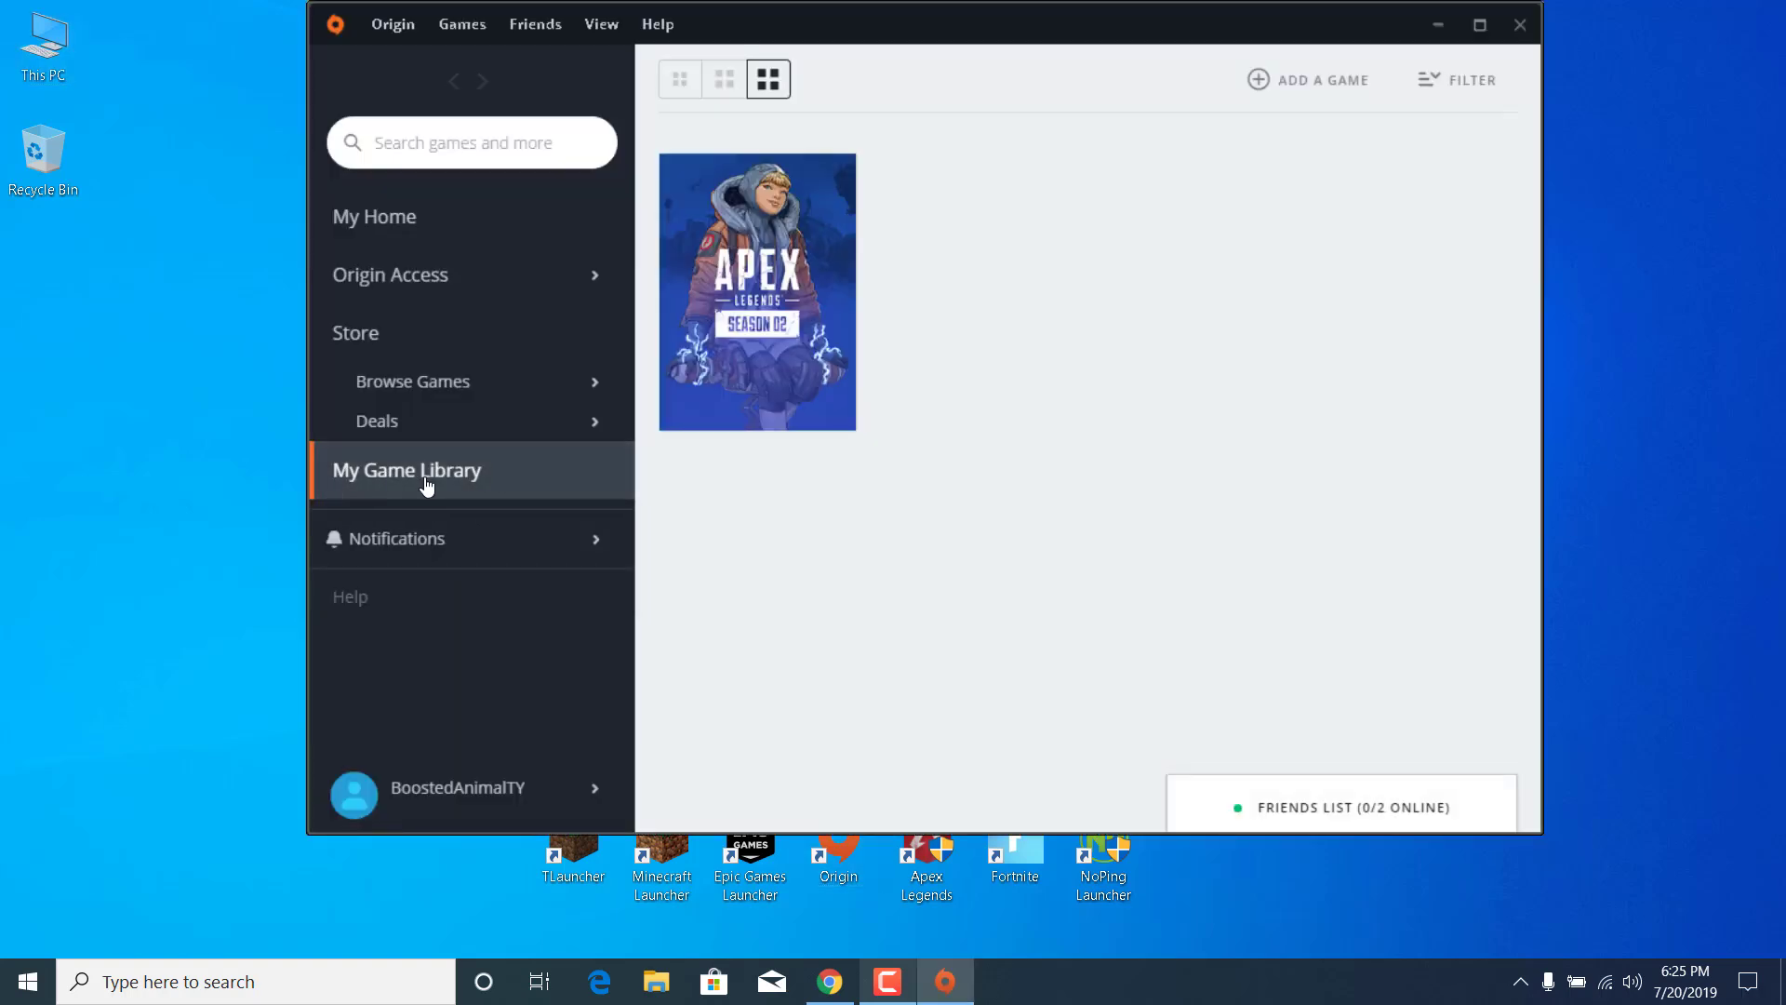
pyautogui.rightClick(705, 364)
pyautogui.rightClick(733, 390)
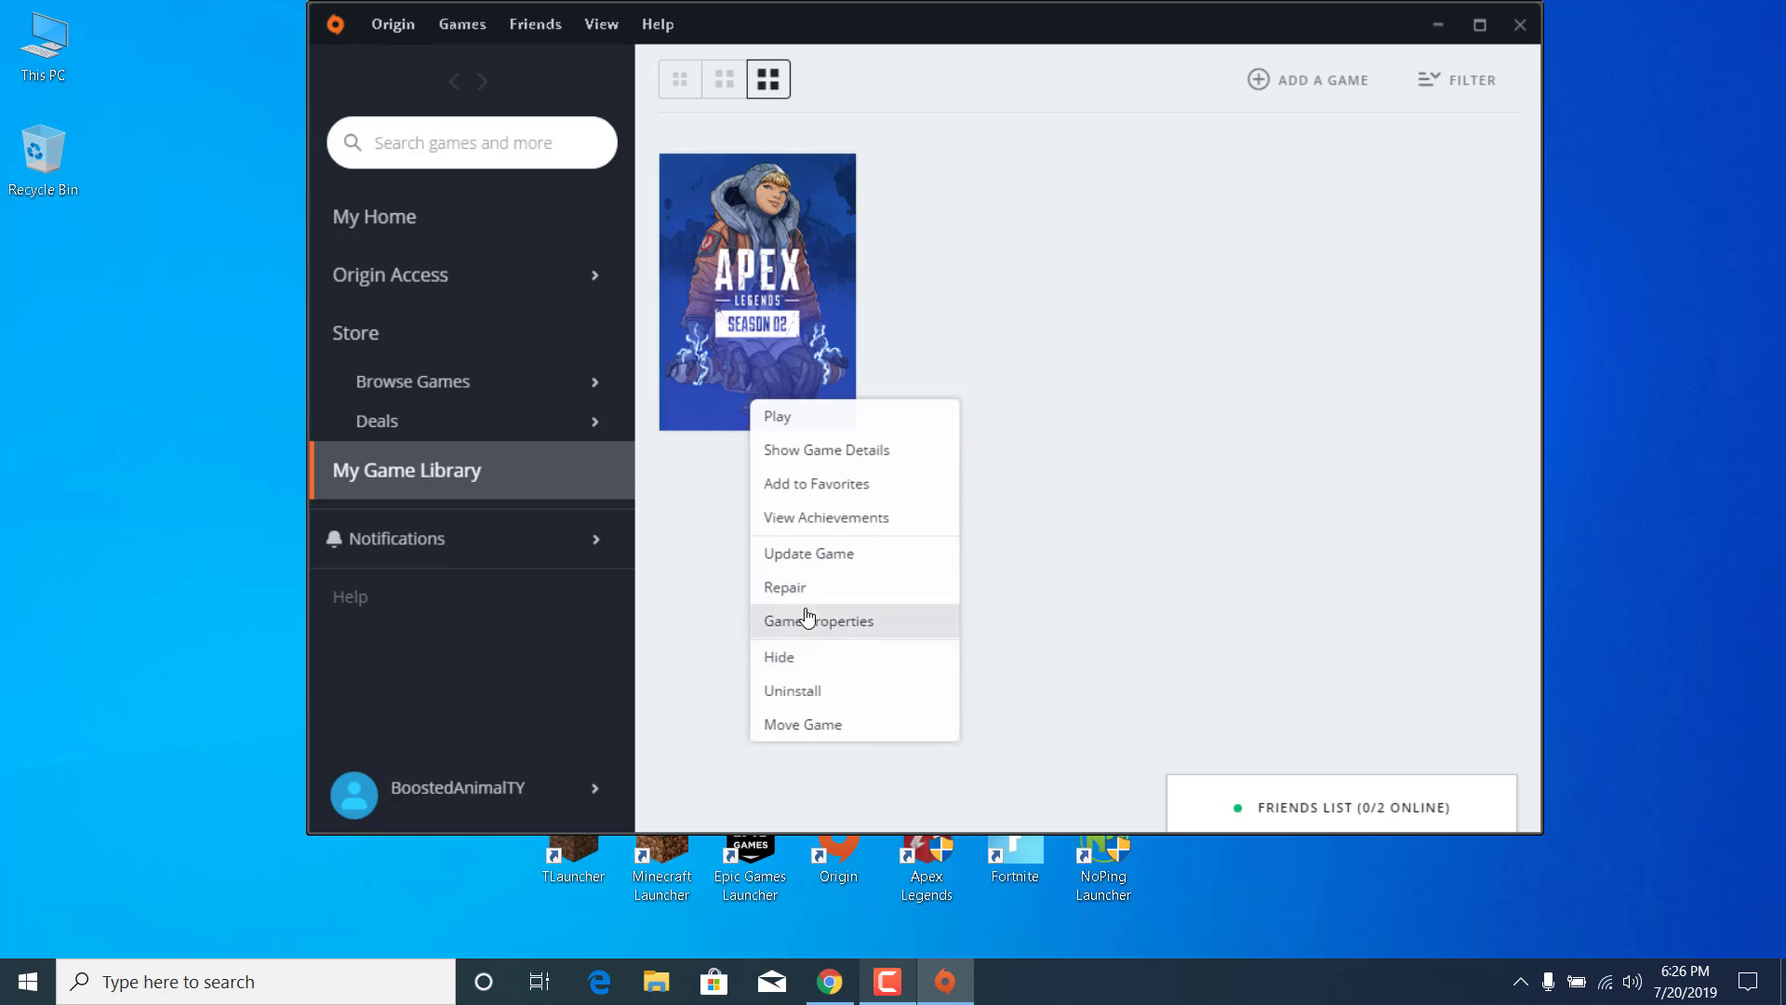
pyautogui.click(925, 339)
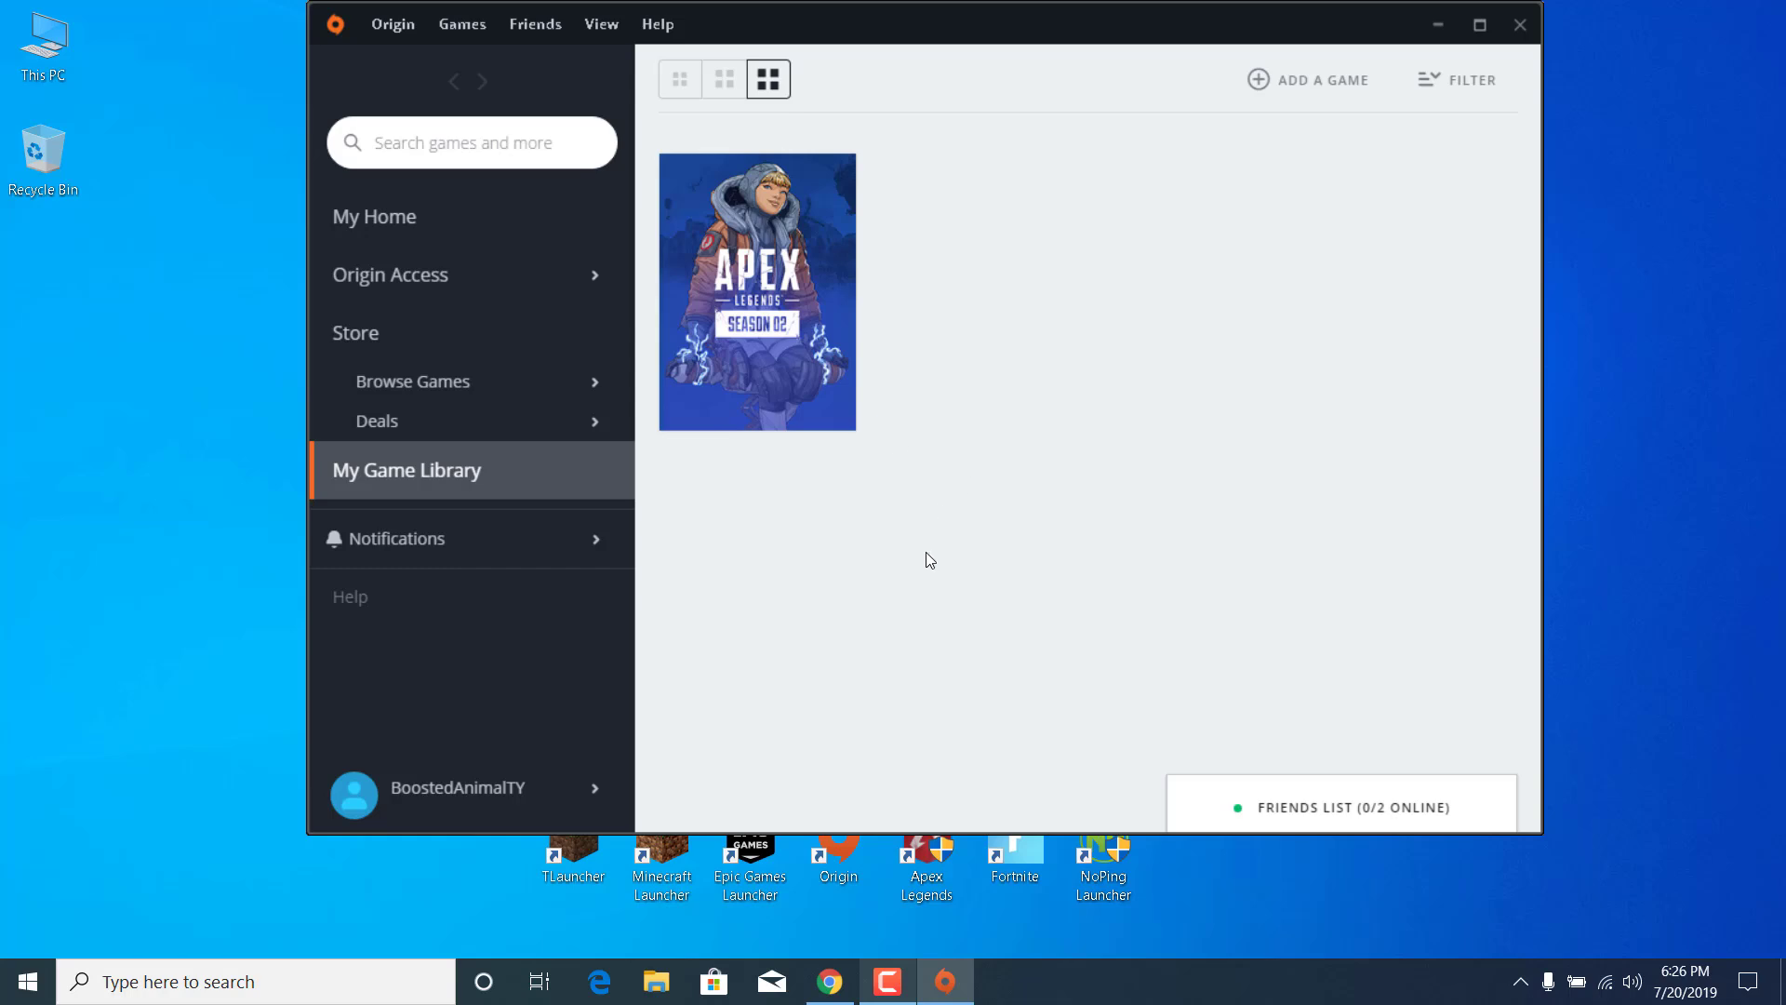
pyautogui.rightClick(777, 312)
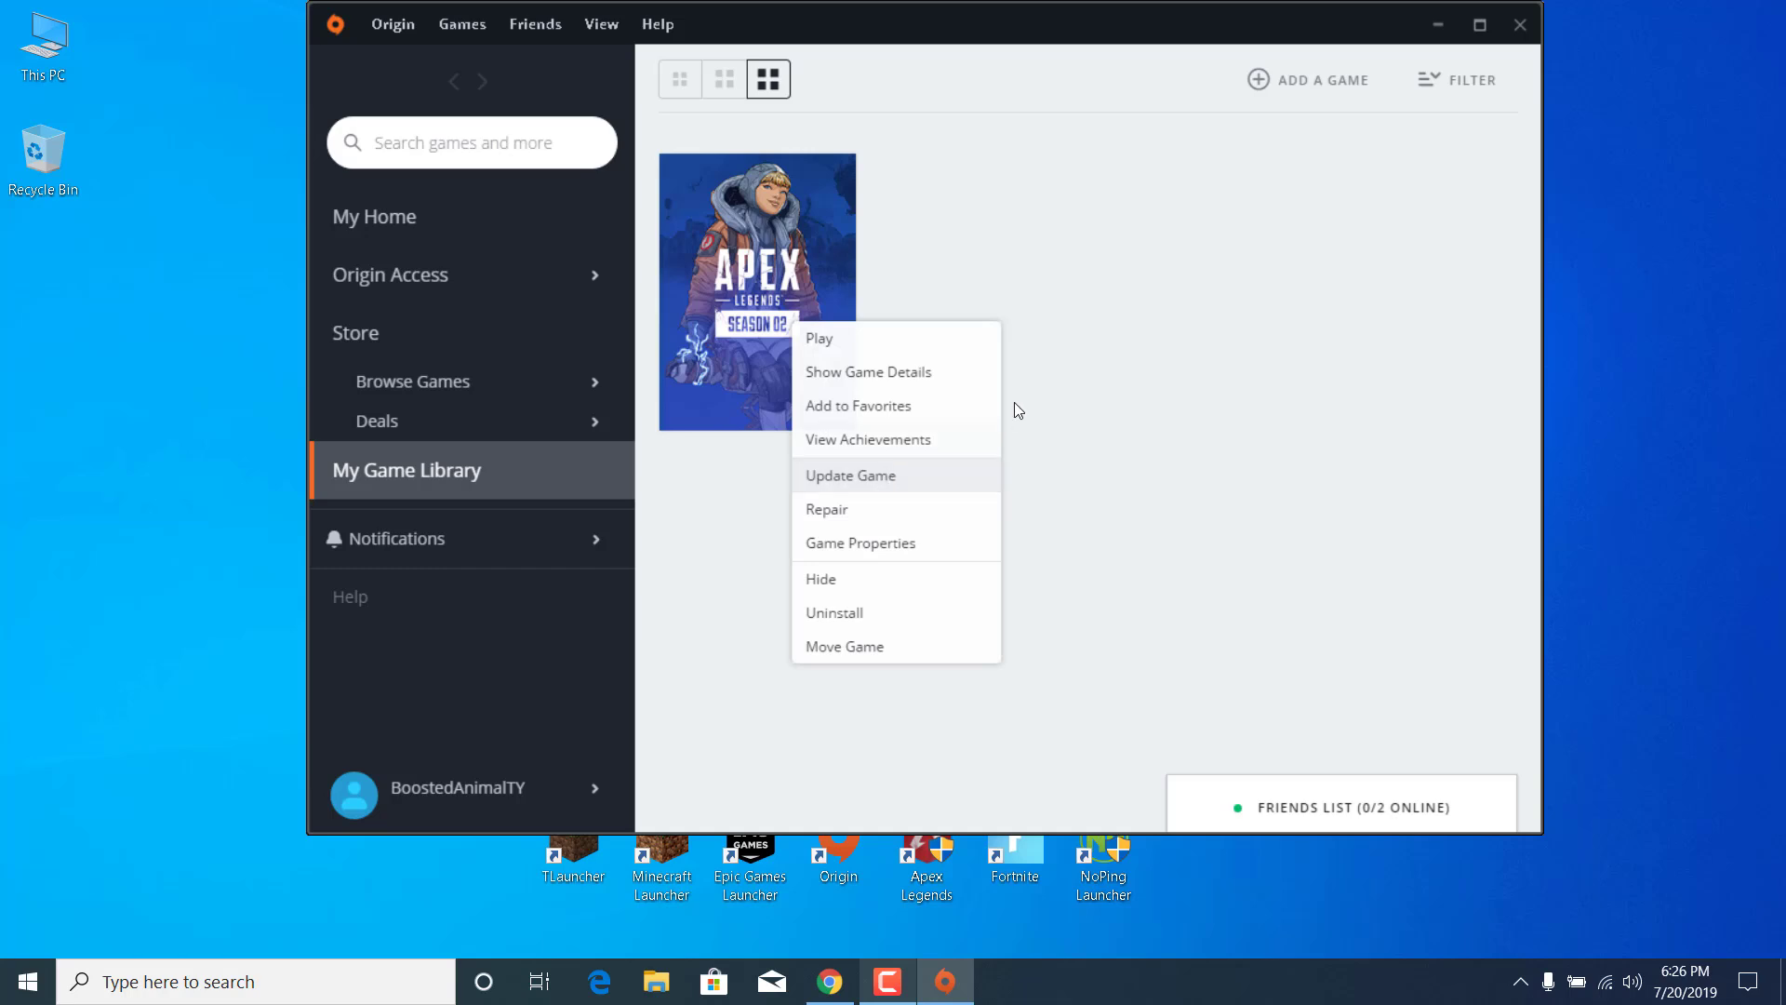
pyautogui.click(1074, 363)
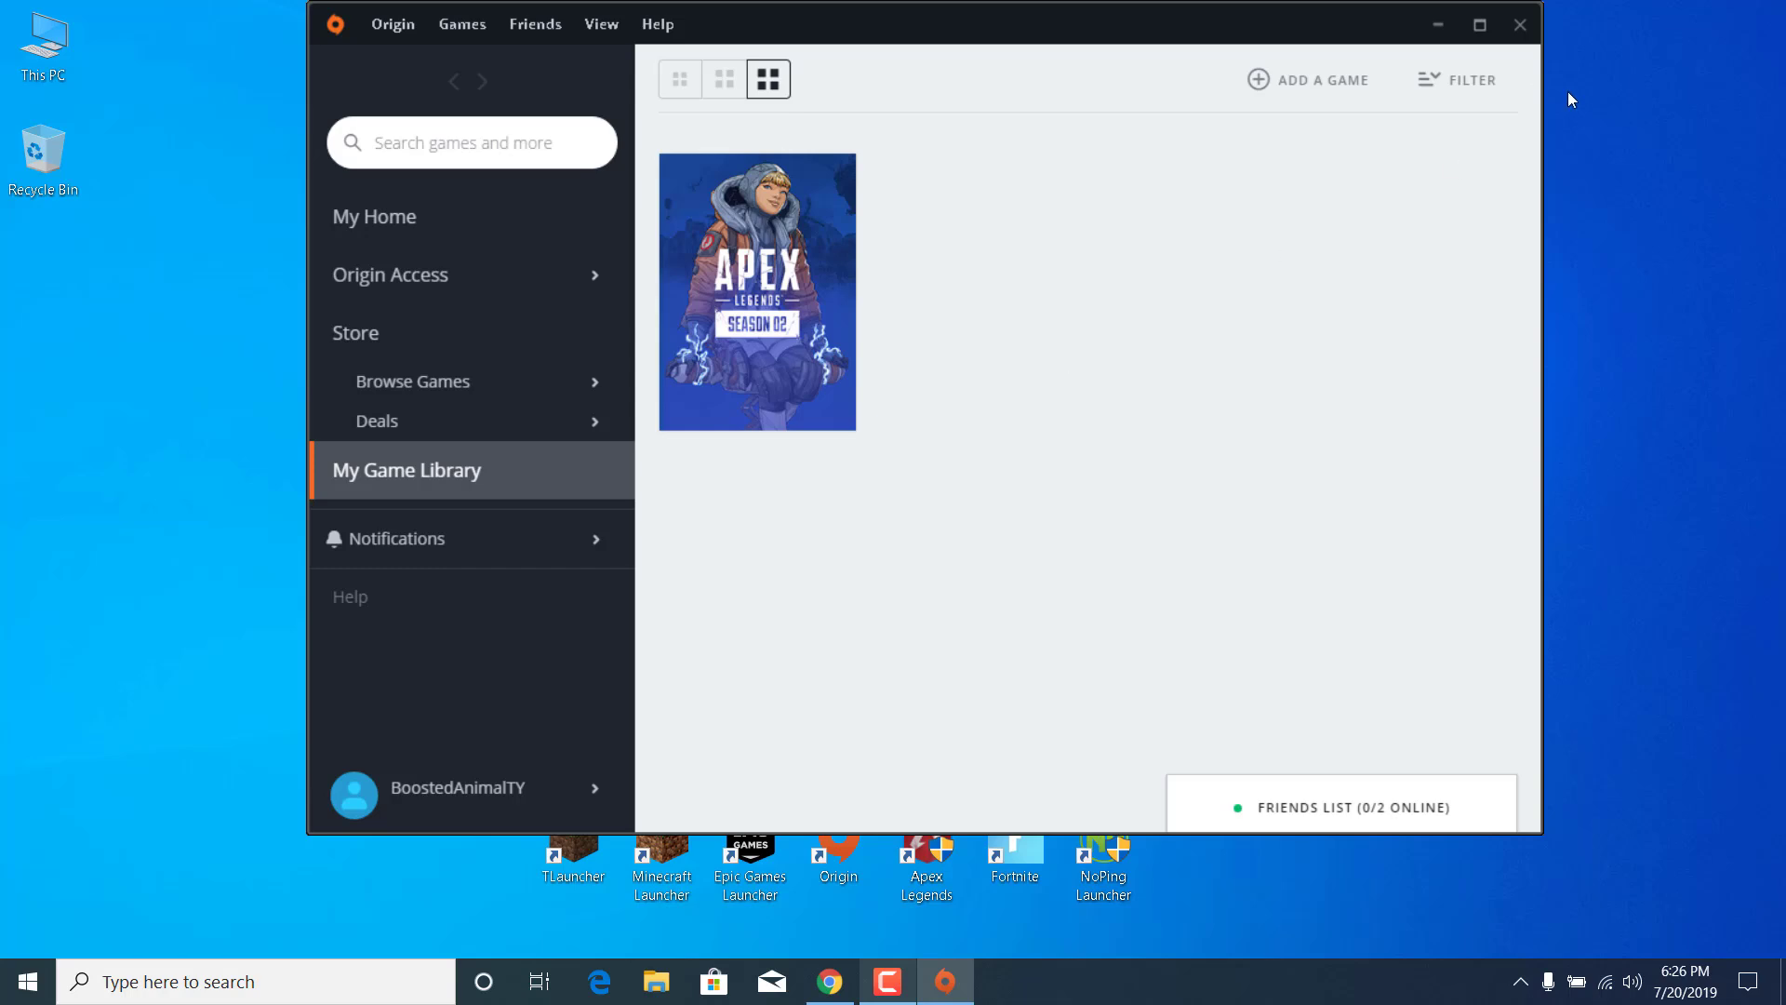
pyautogui.click(1519, 24)
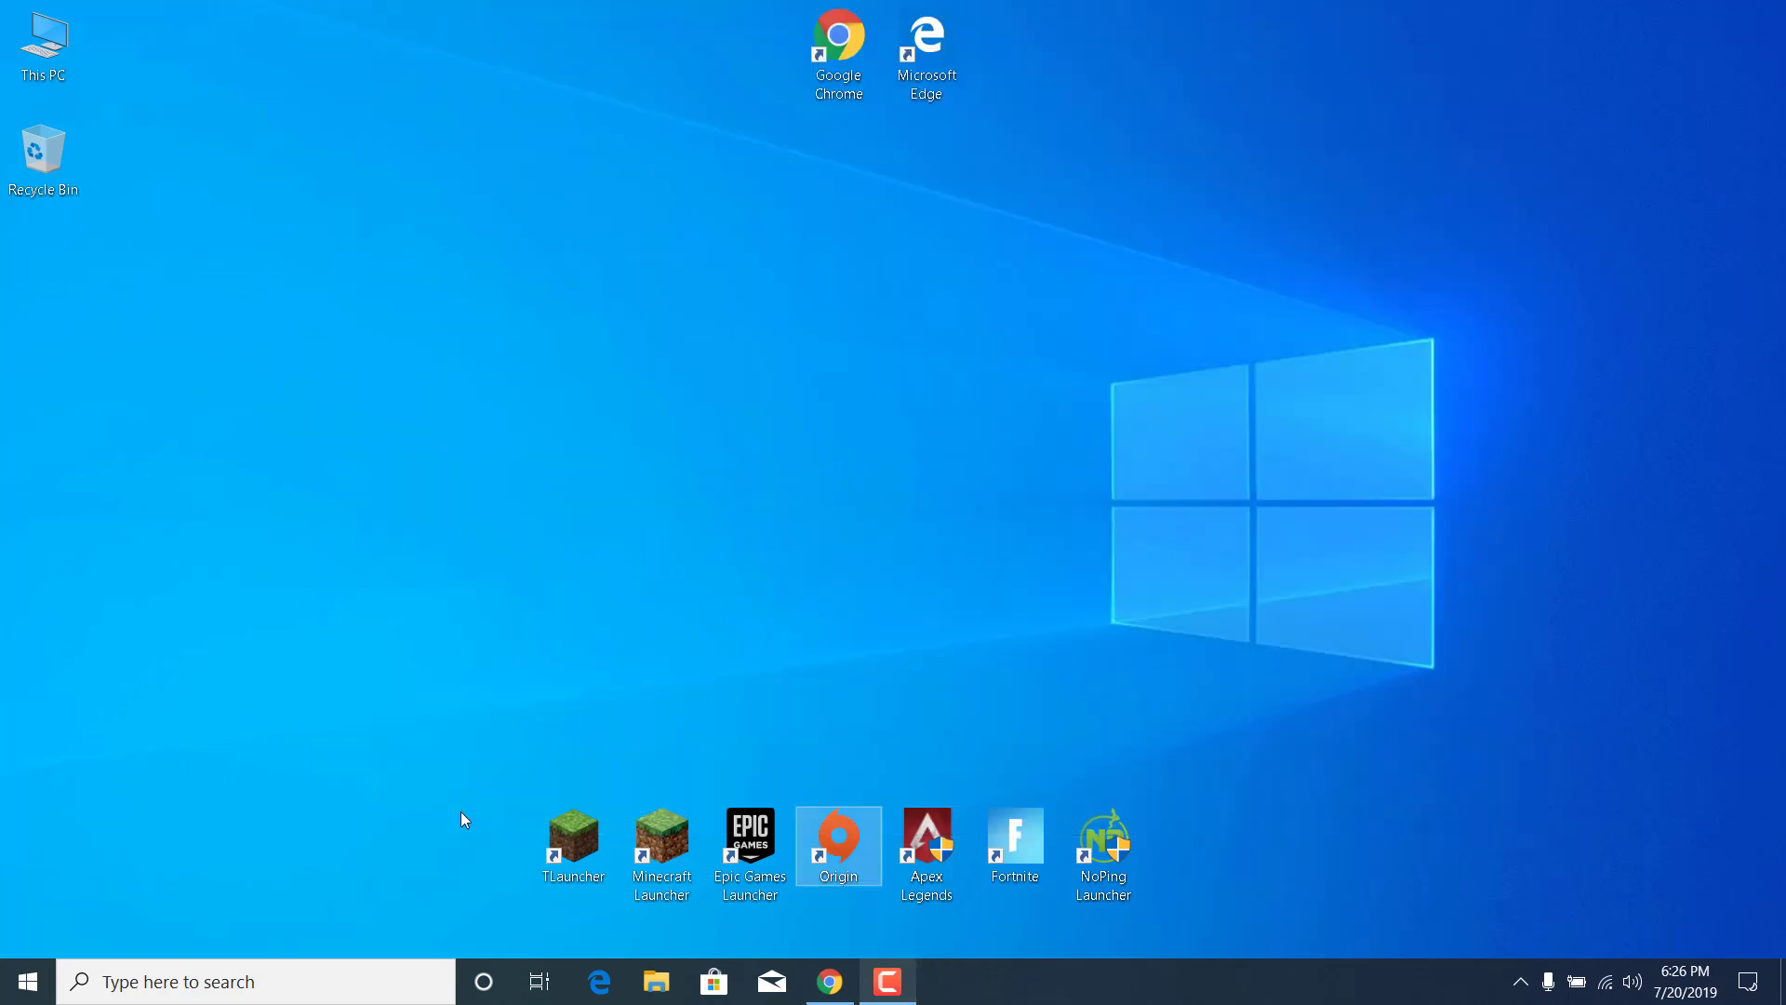
# Search Windows for cmd and run Command Prompt as administrator.
pyautogui.click(267, 978)
pyautogui.write('cm')
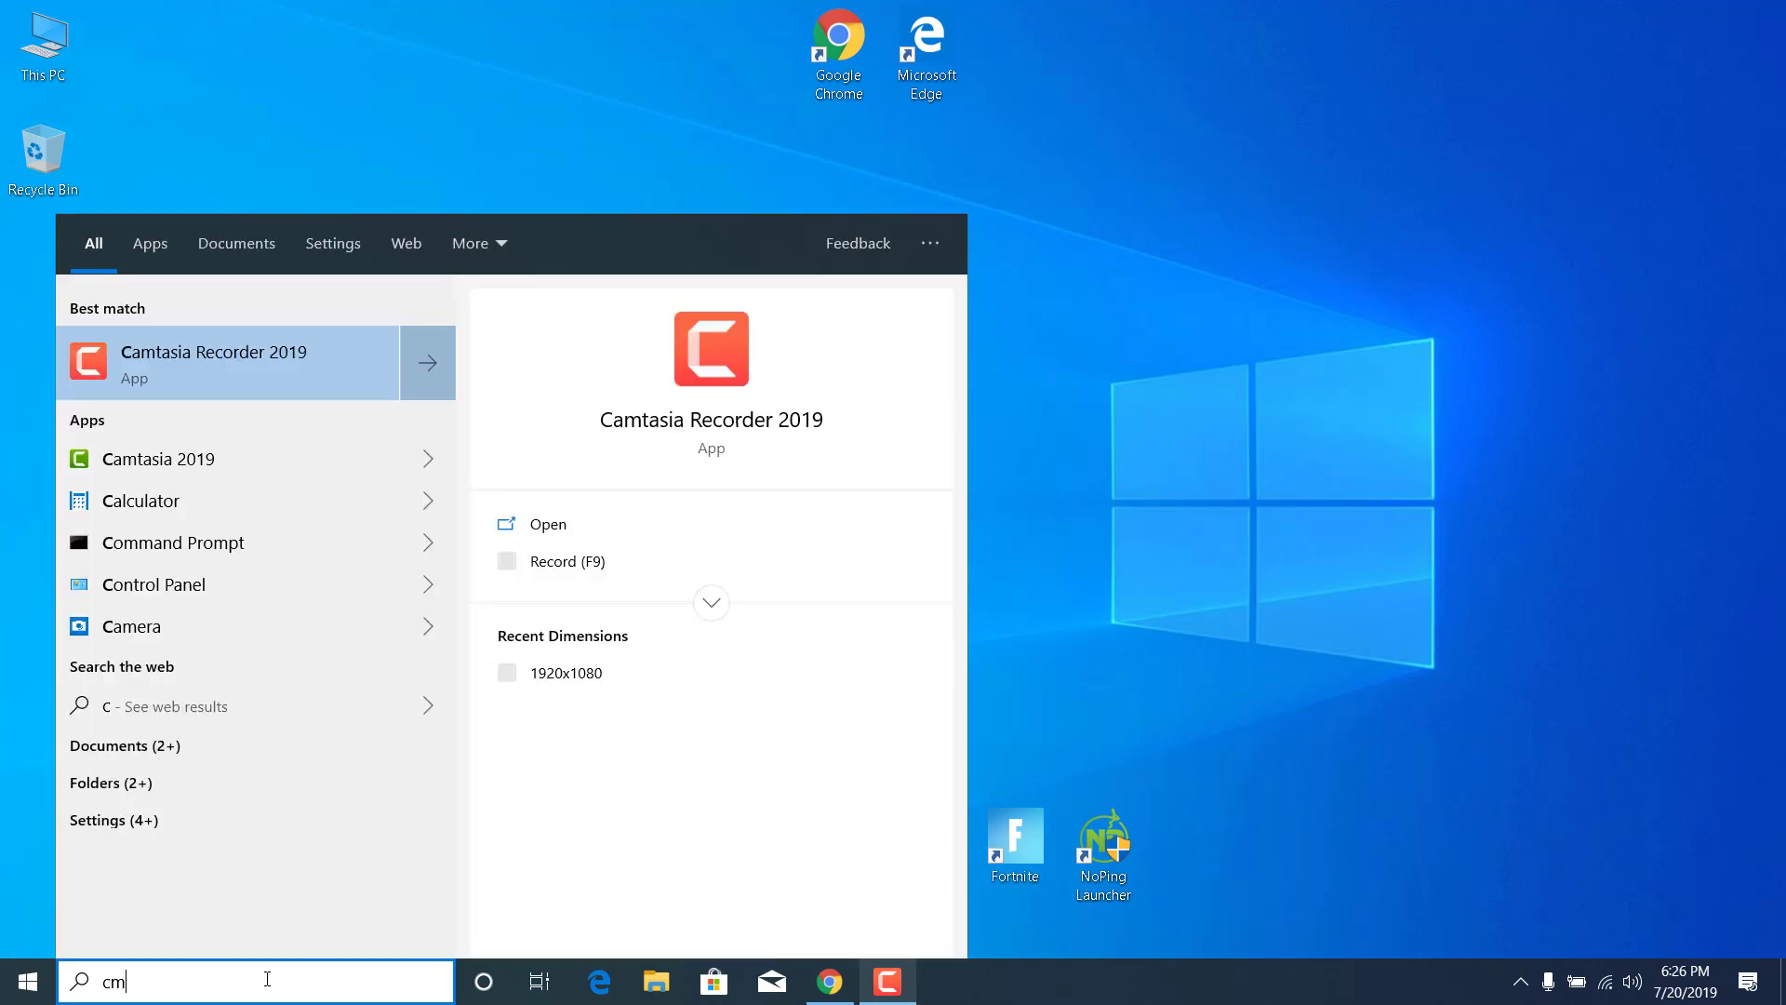
pyautogui.write('d')
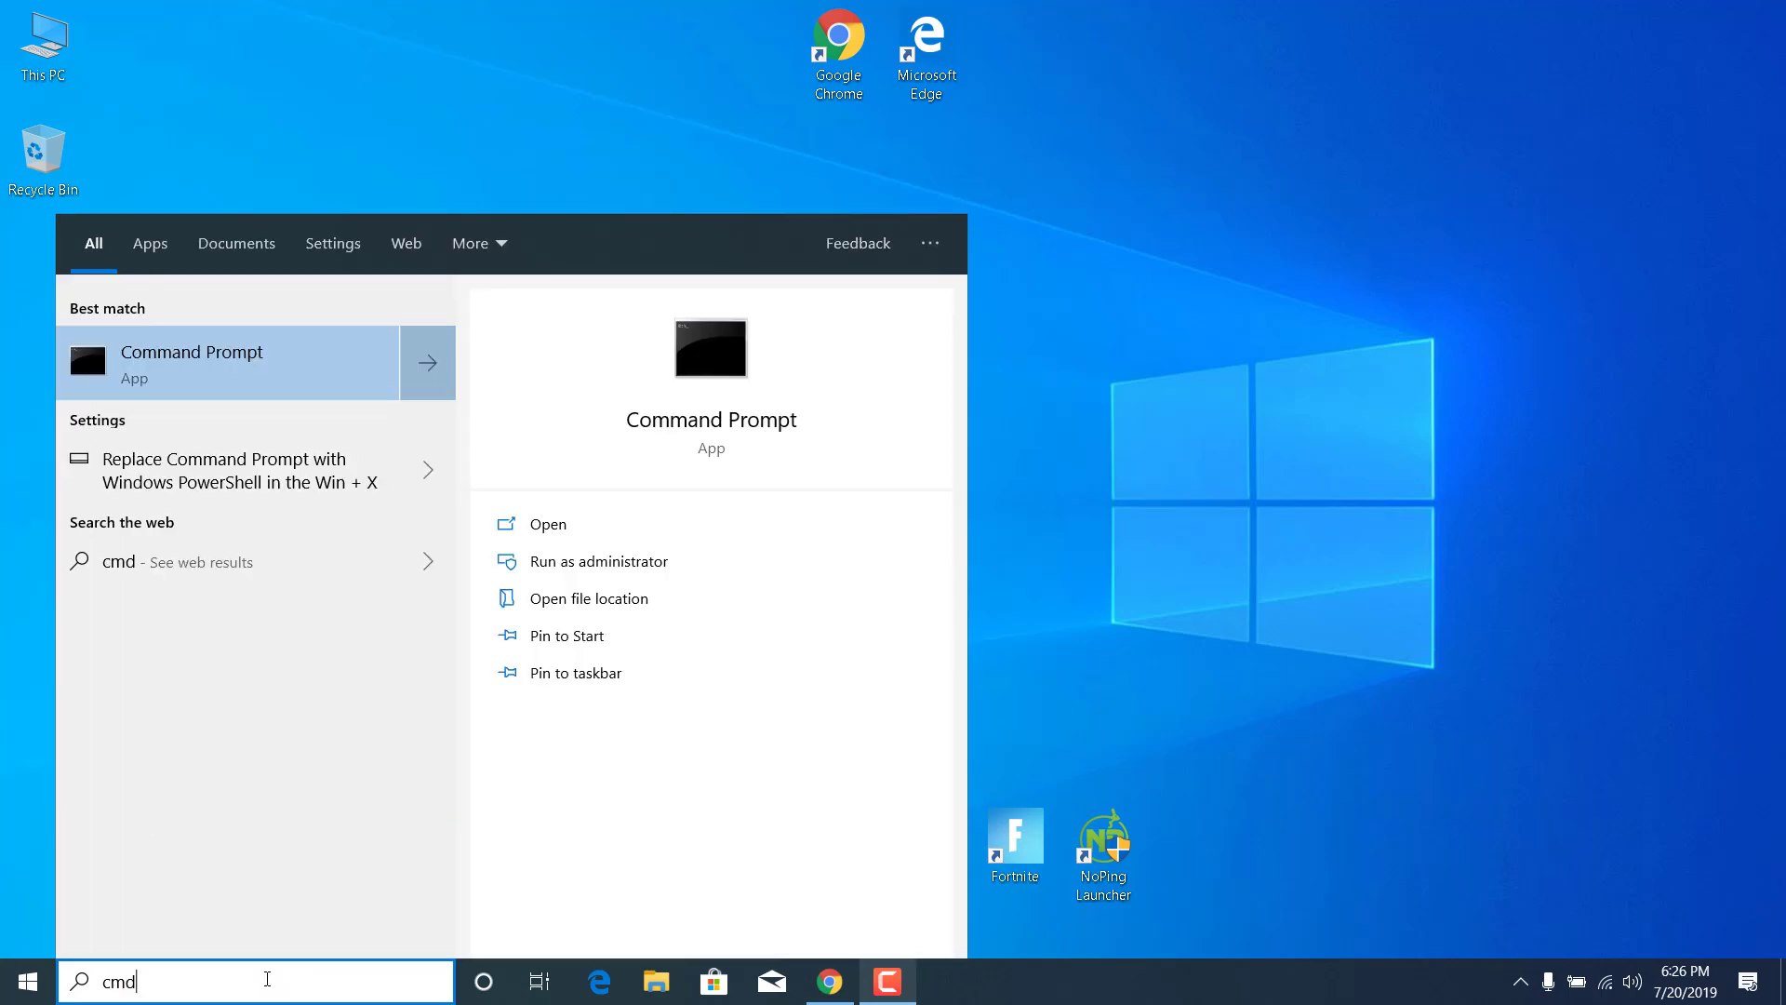
pyautogui.rightClick(269, 392)
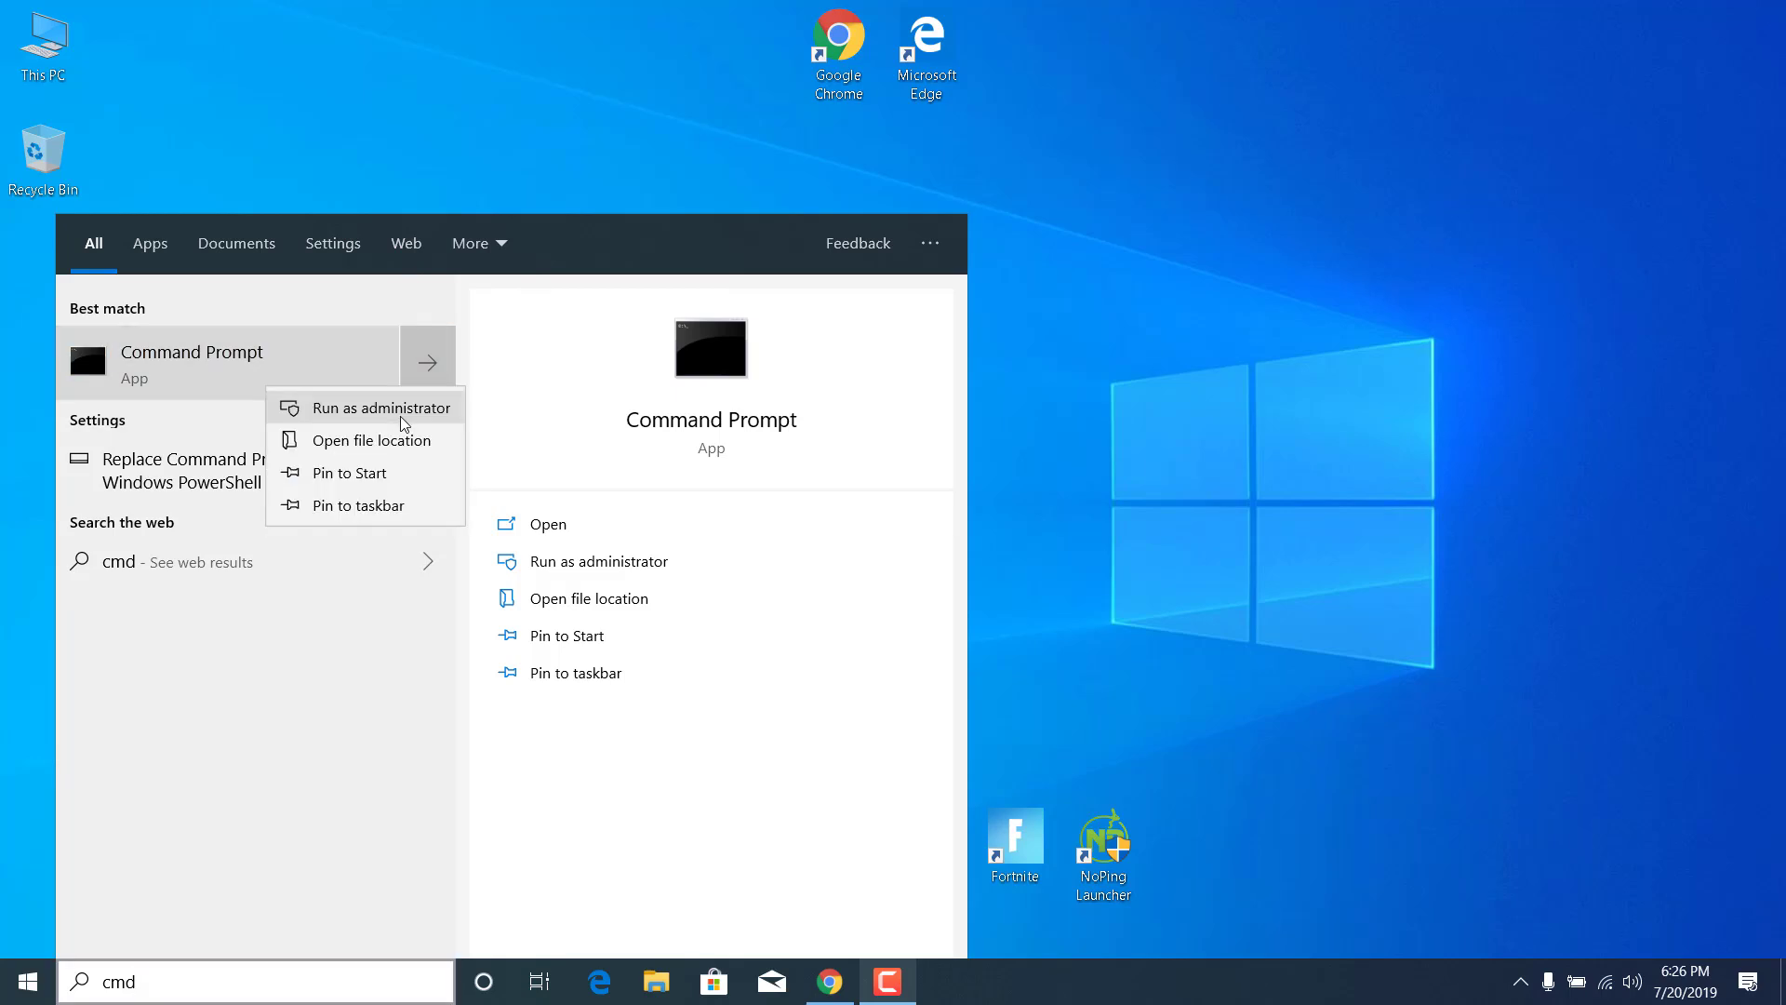
pyautogui.click(400, 416)
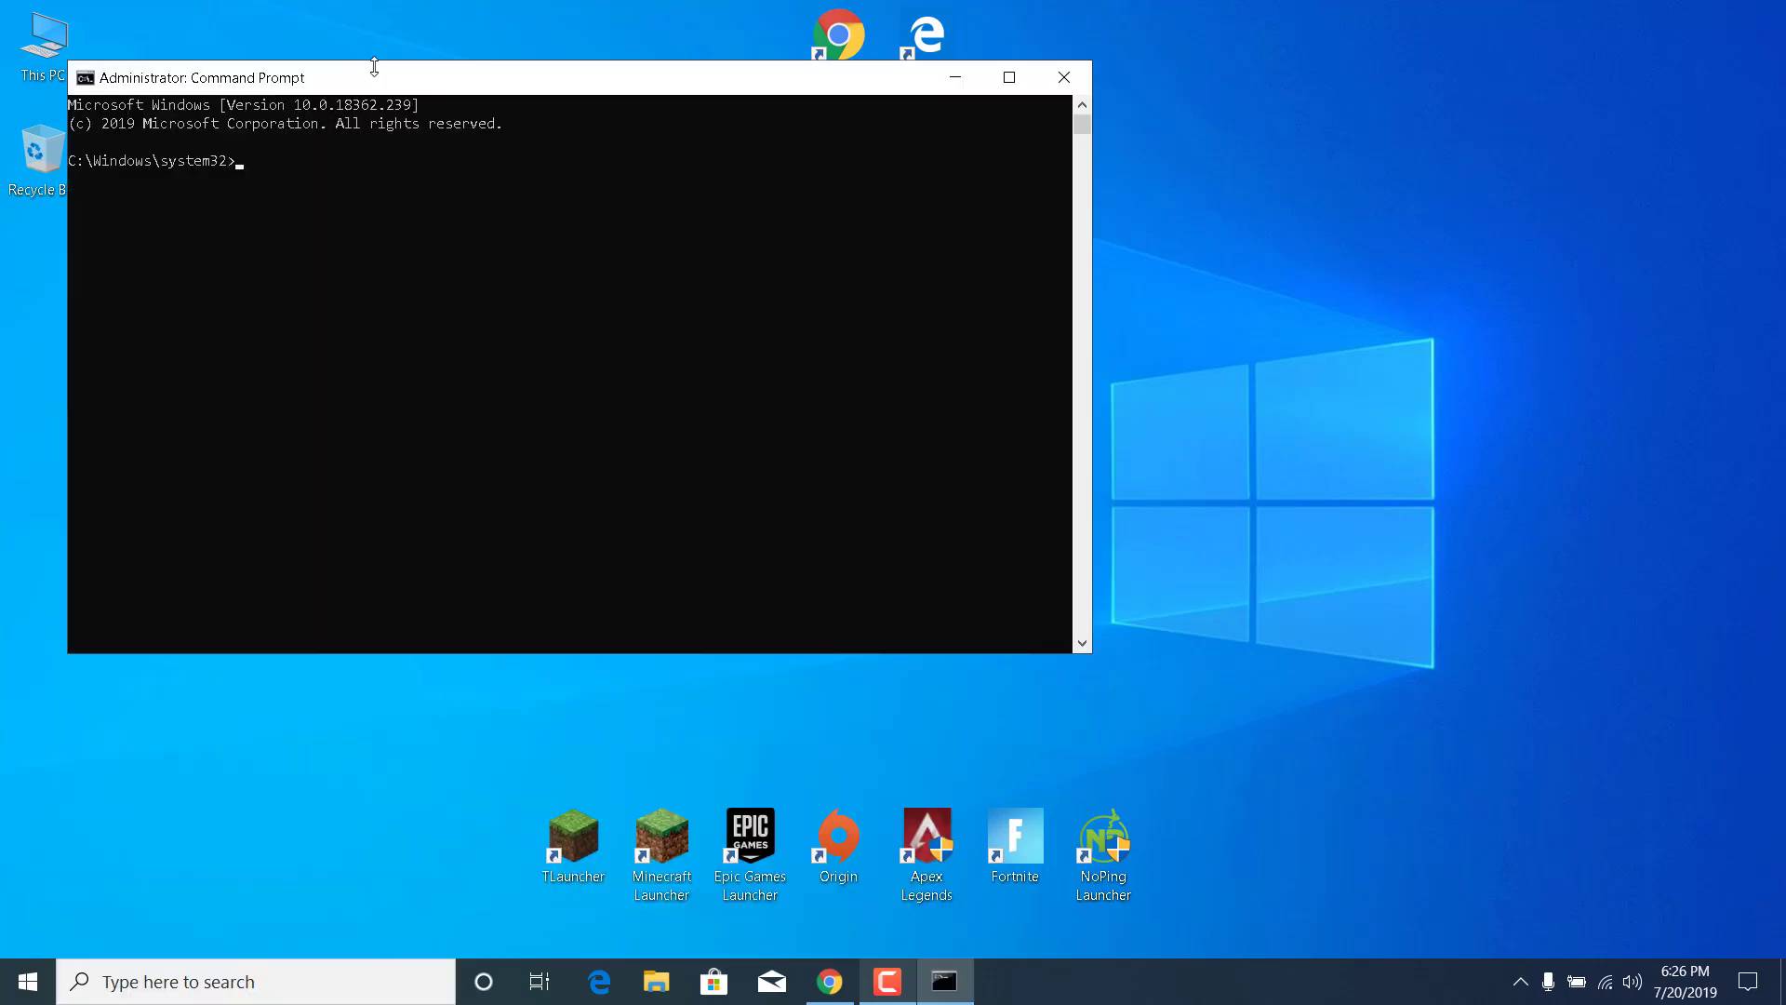
# Start a system file scan with the command sfc /scannow and close the Command Prompt window.
pyautogui.moveTo(558, 80); pyautogui.dragTo(833, 179)
pyautogui.click(899, 286)
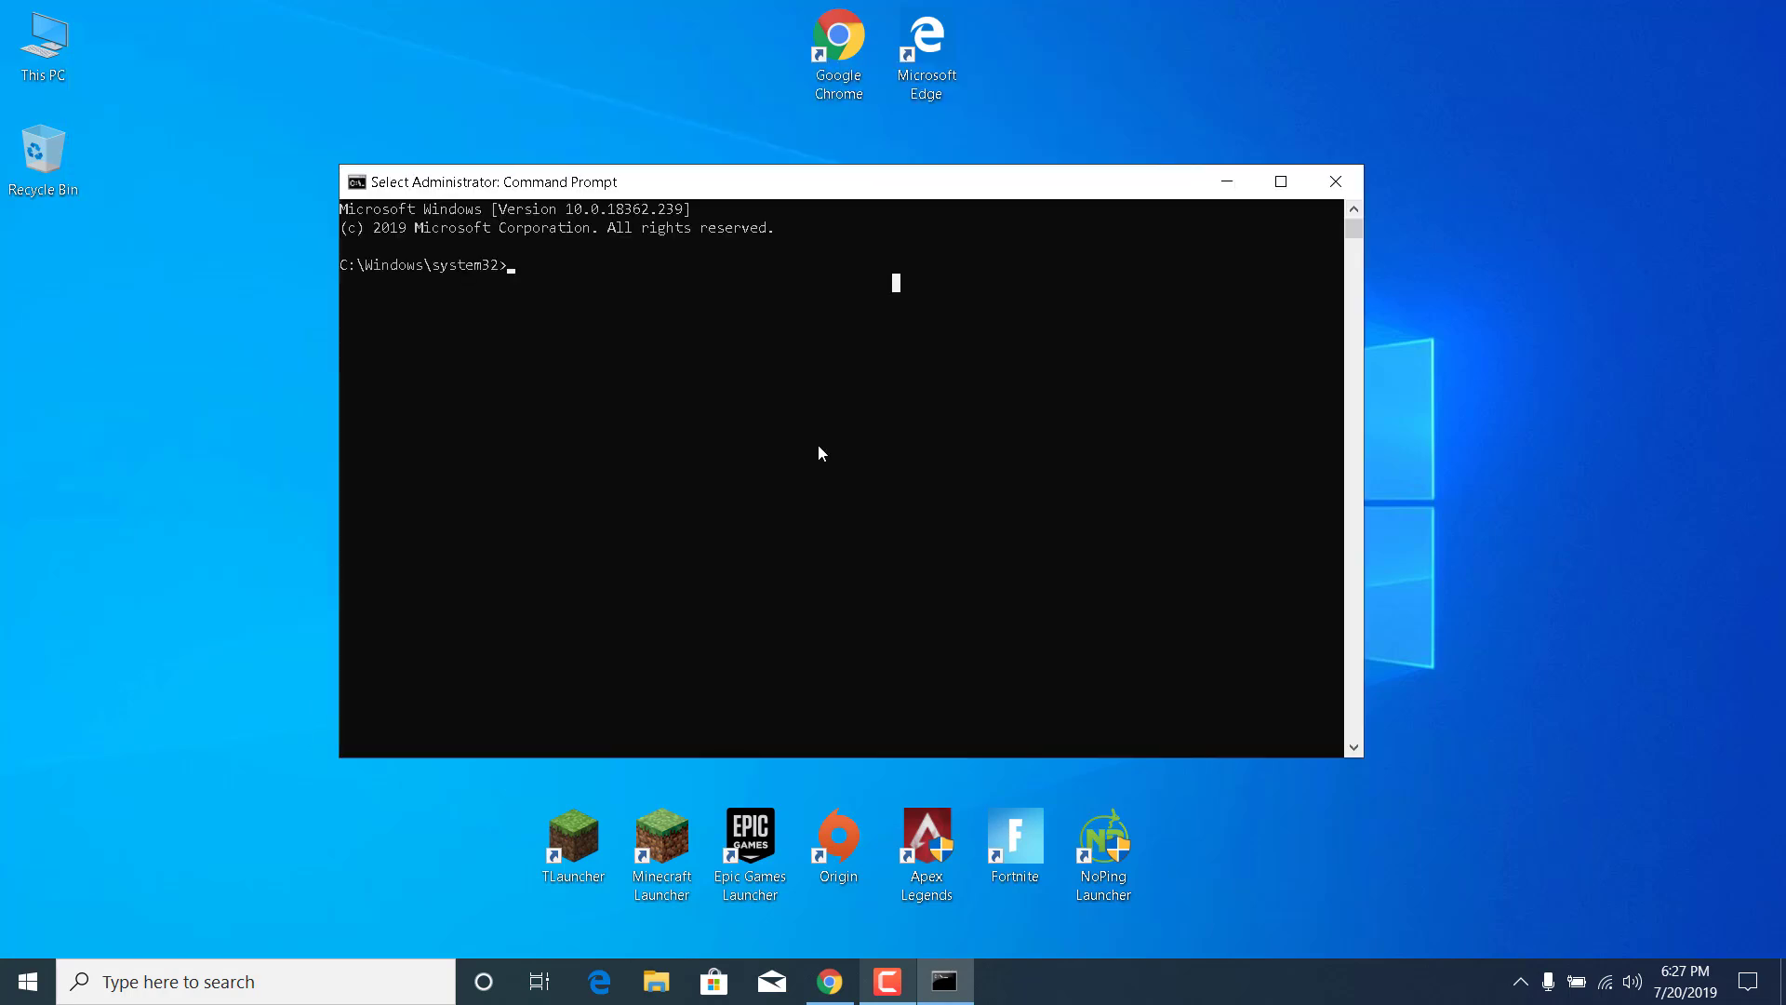
pyautogui.write('sfc')
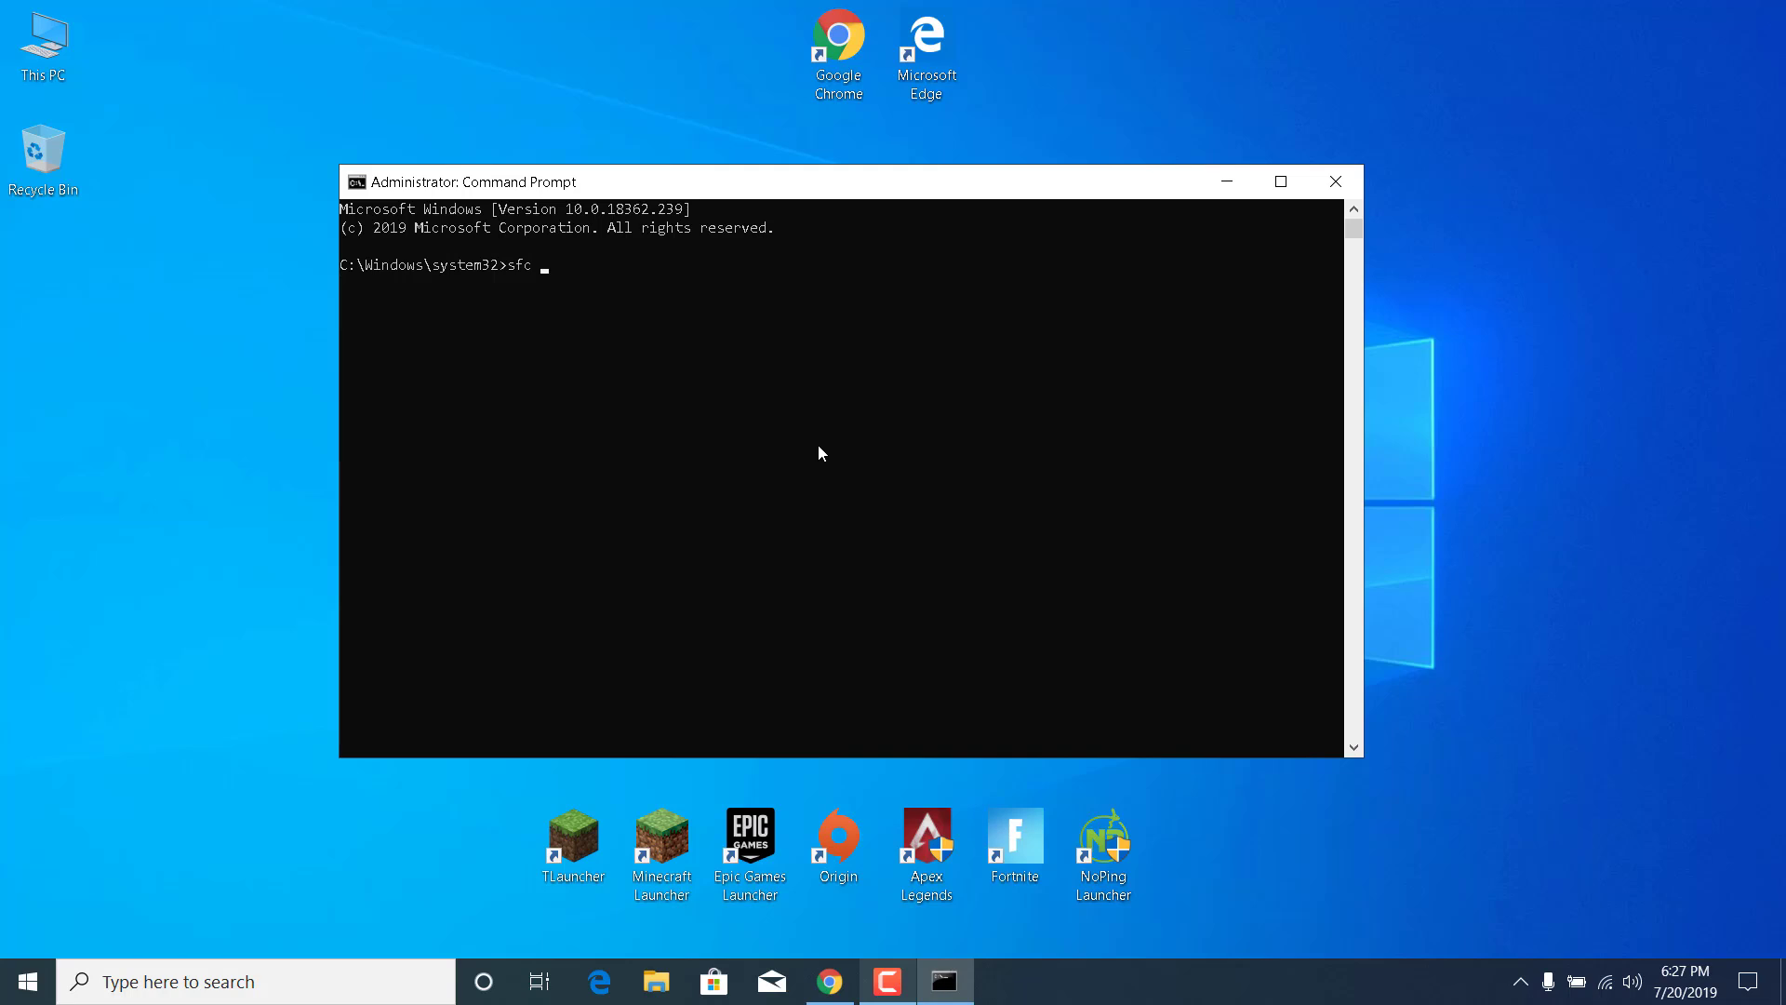
pyautogui.write(' /scannow')
pyautogui.press('Return')
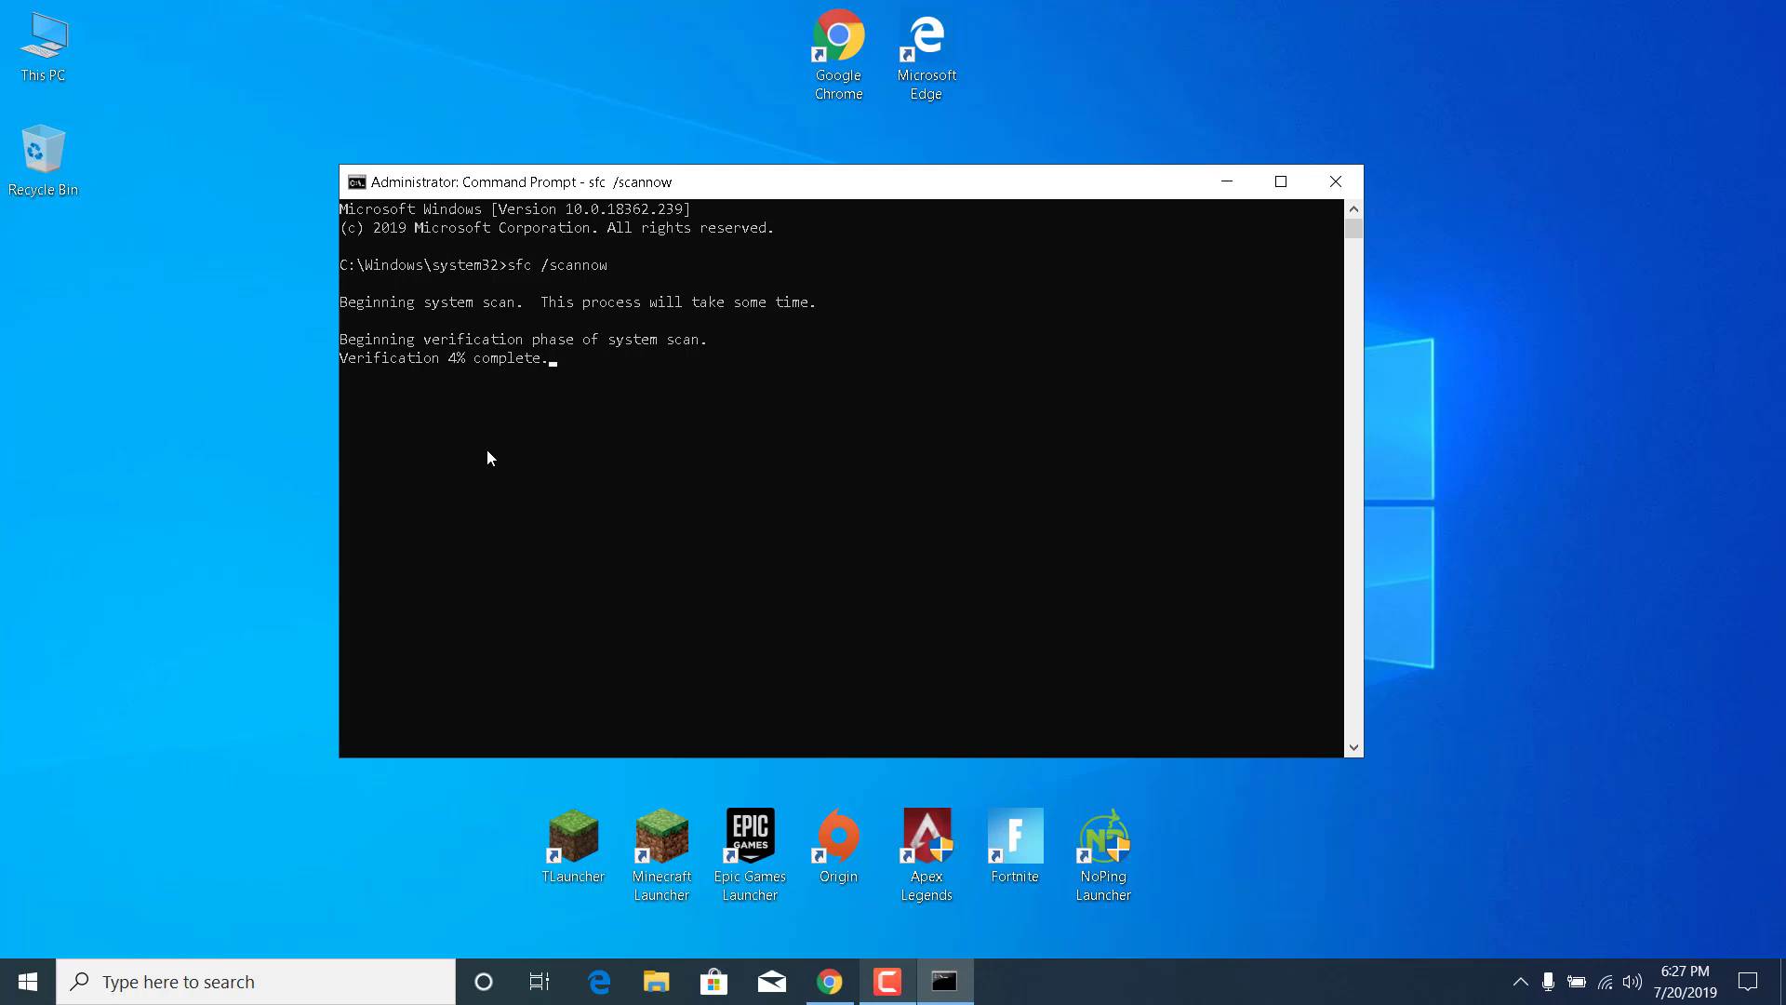
pyautogui.click(1336, 183)
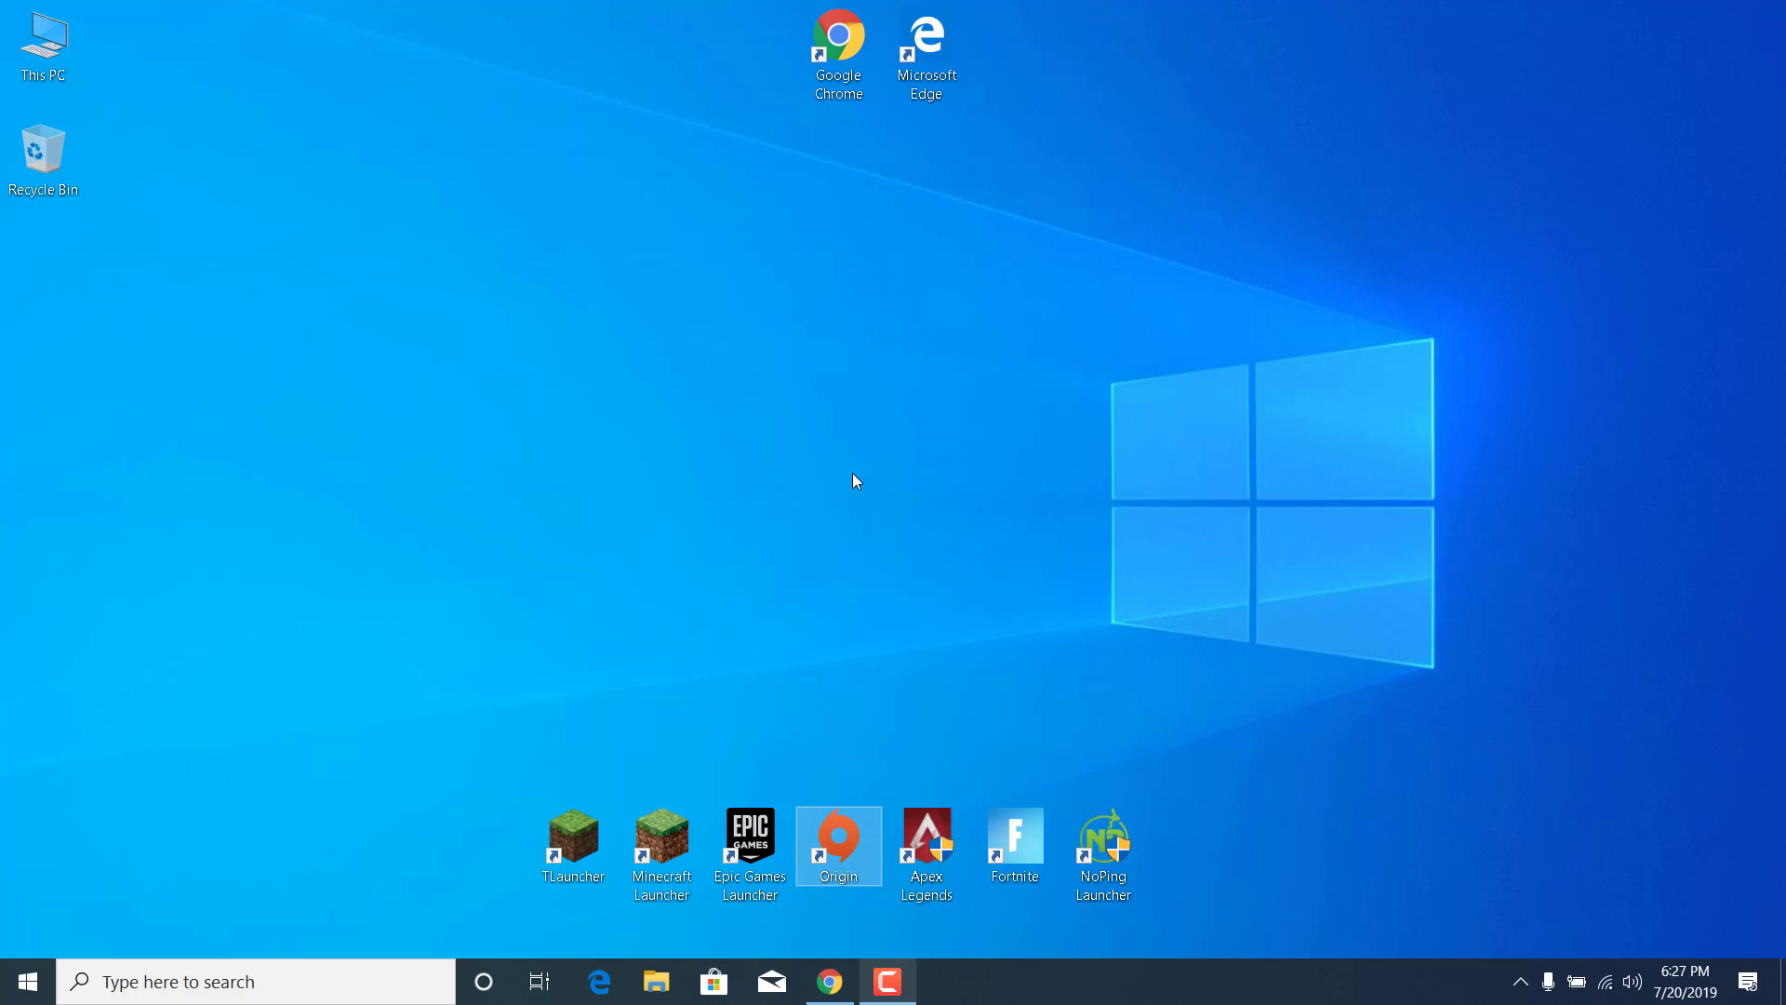
# Open the Apex Legends file location, review r5apex's compatibility options for fullscreen optimizations and running as administrator, accept them and close the folder.
pyautogui.rightClick(930, 819)
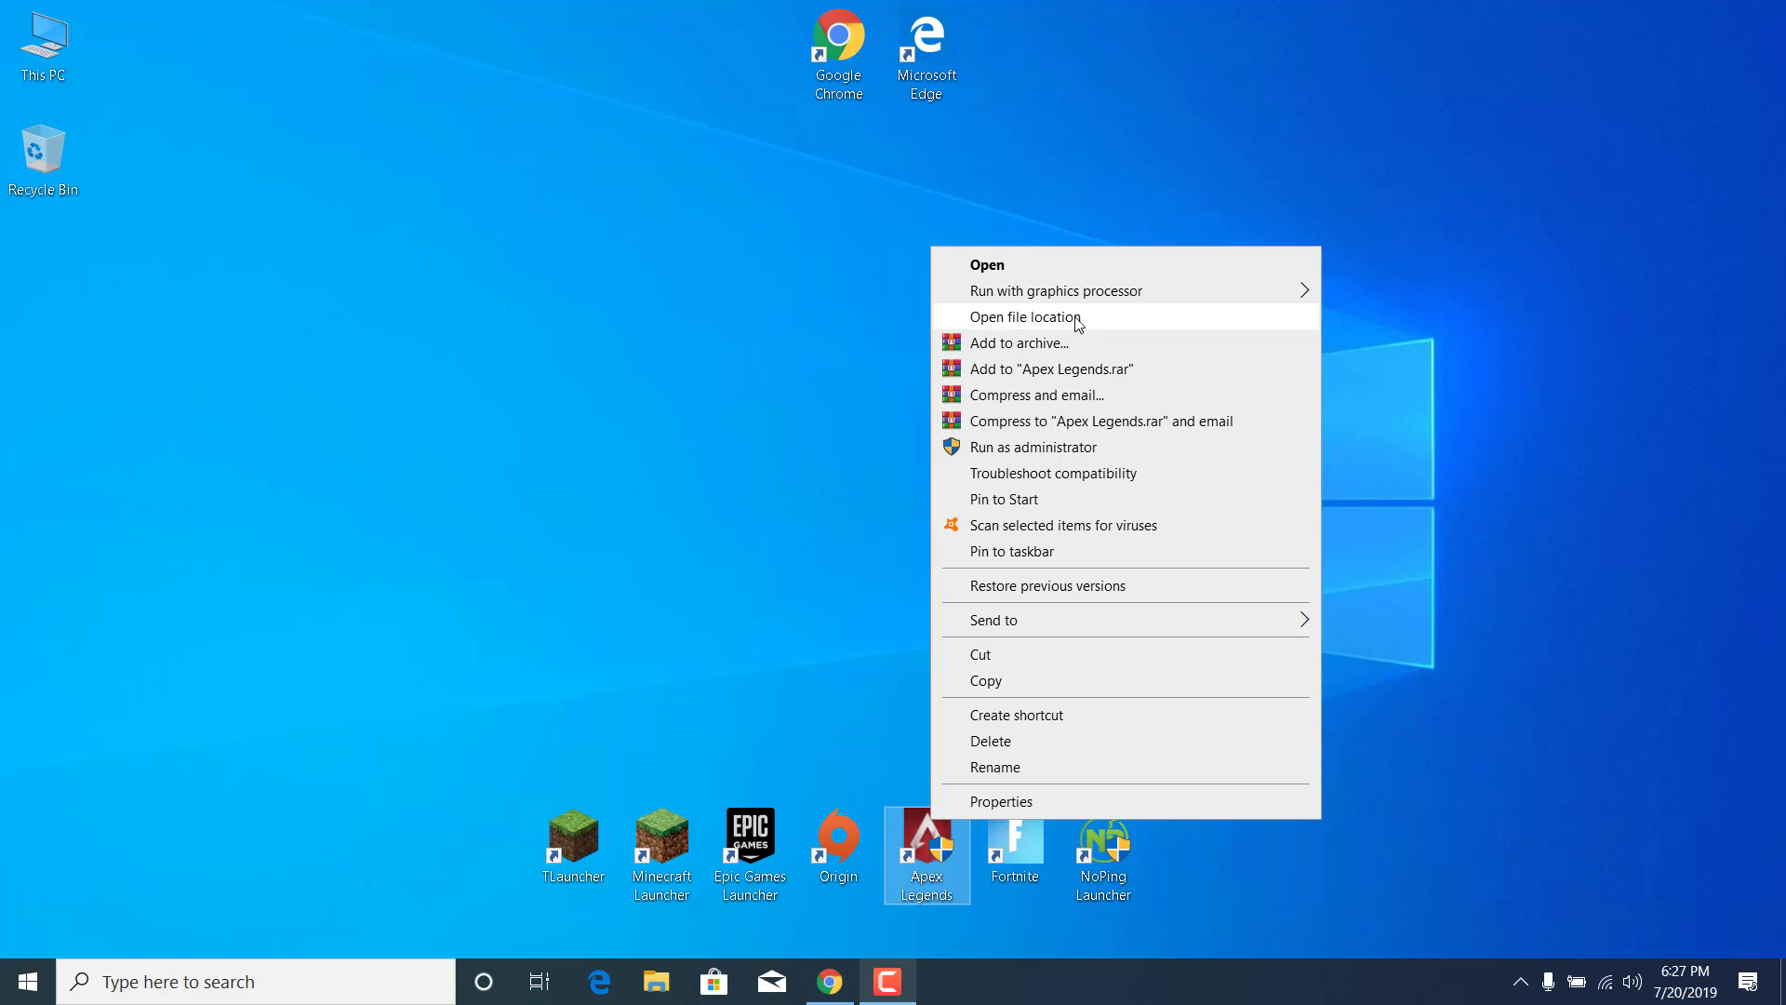
pyautogui.click(1010, 324)
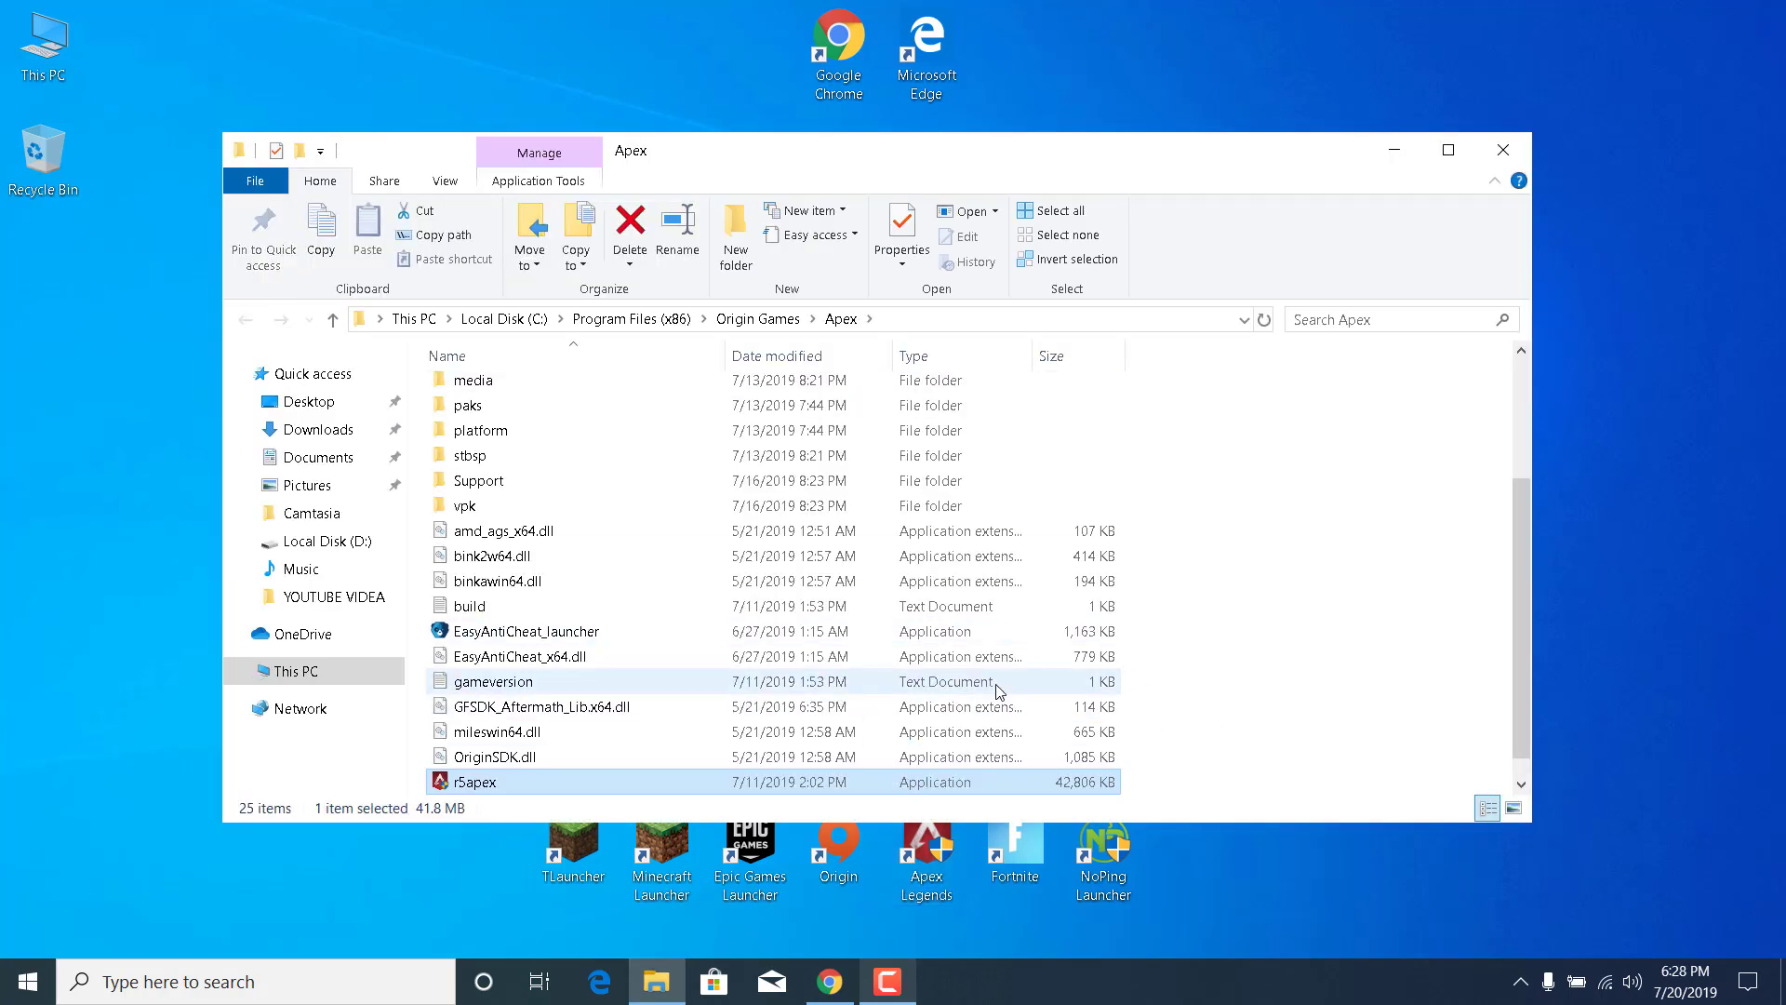
pyautogui.scroll(-1, 648, 744)
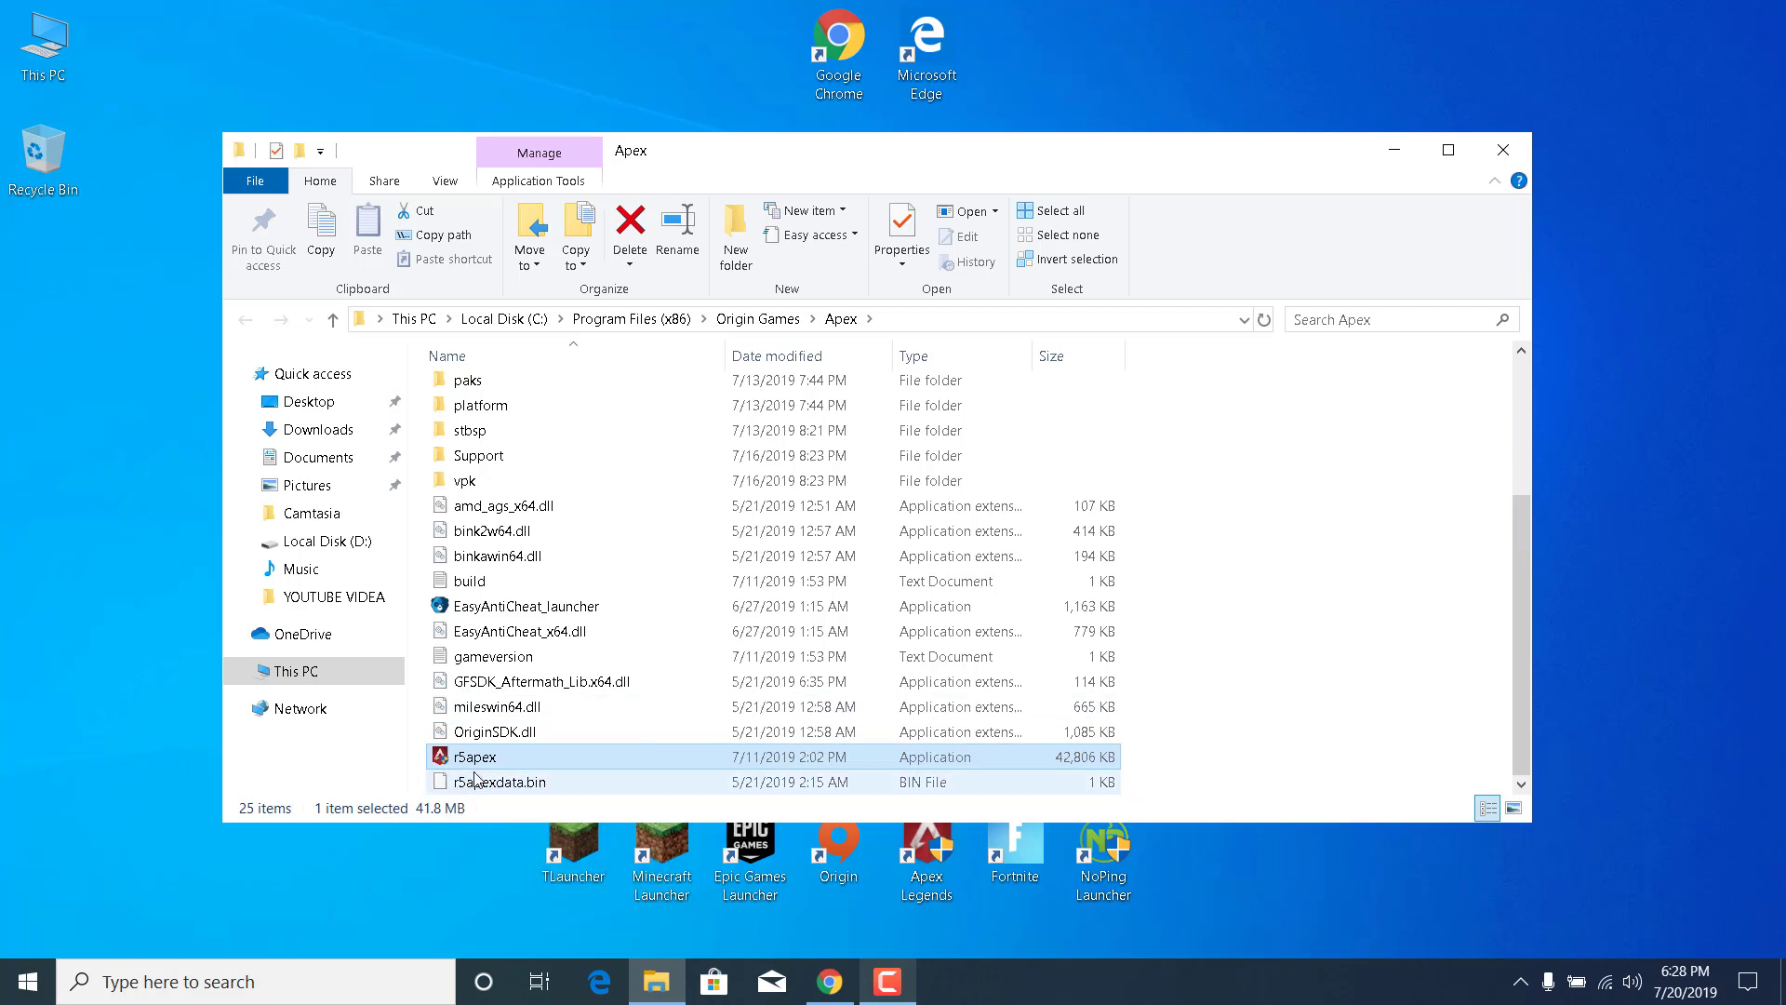
pyautogui.rightClick(963, 768)
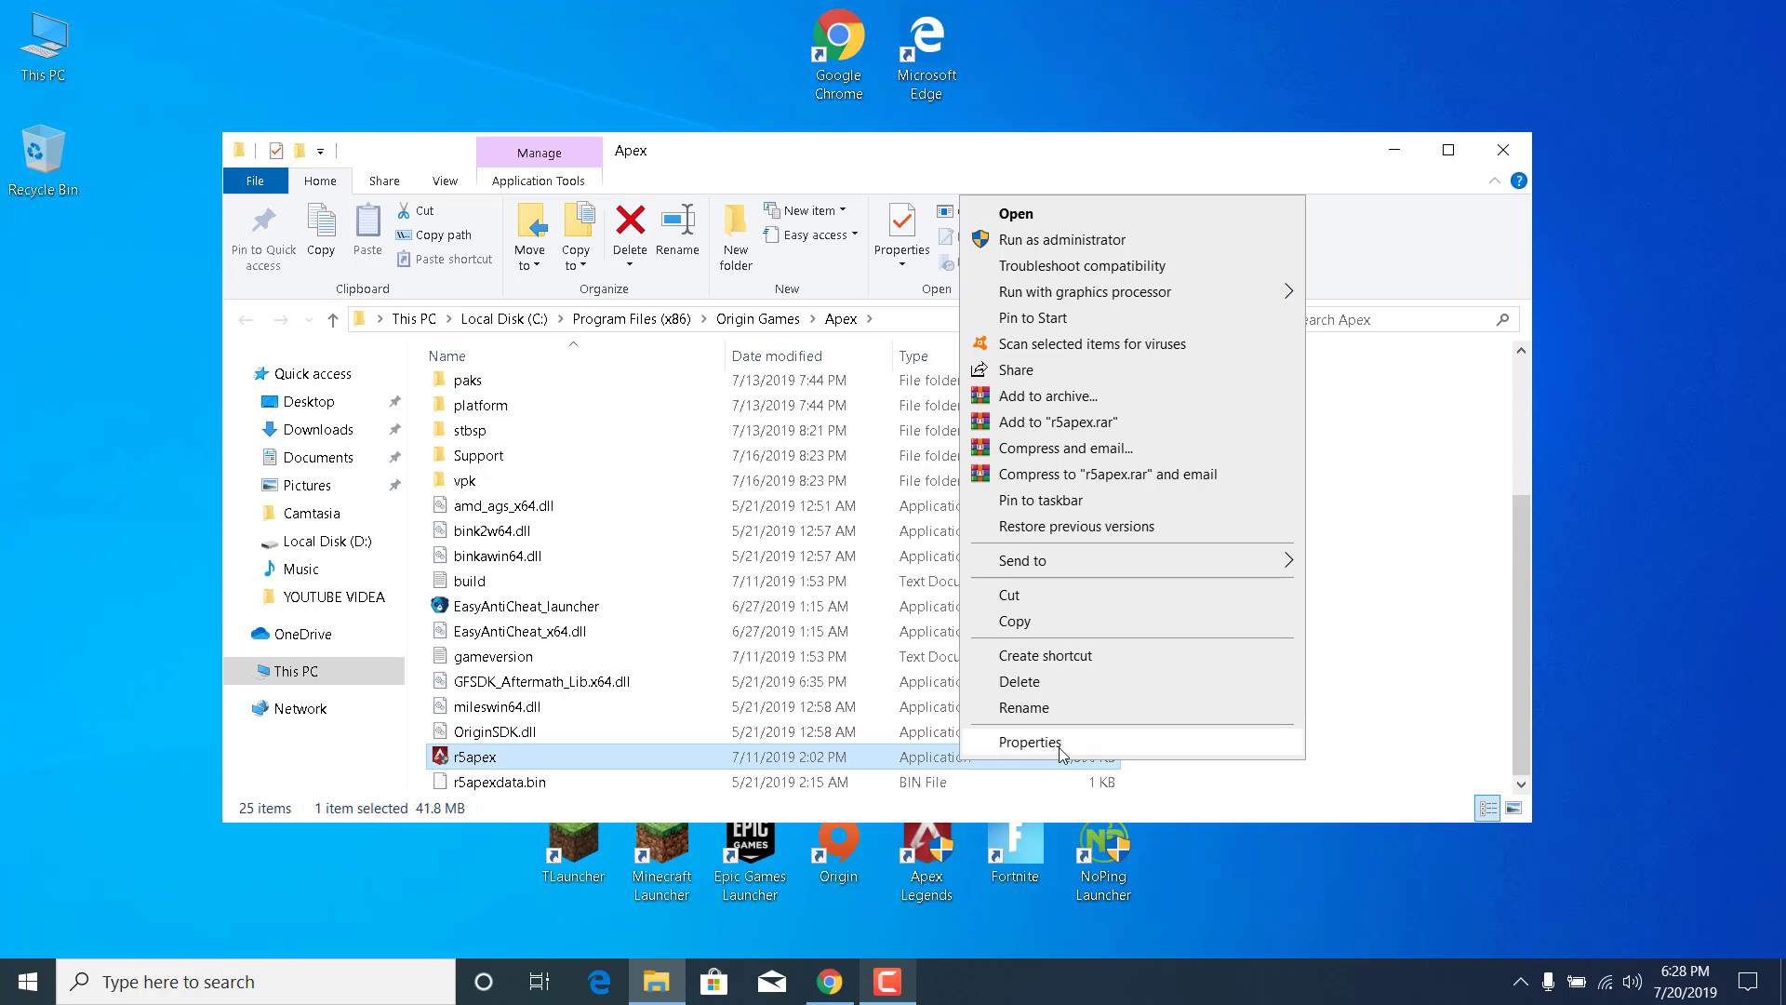
pyautogui.click(1029, 741)
pyautogui.moveTo(1172, 363); pyautogui.dragTo(874, 168)
pyautogui.click(884, 220)
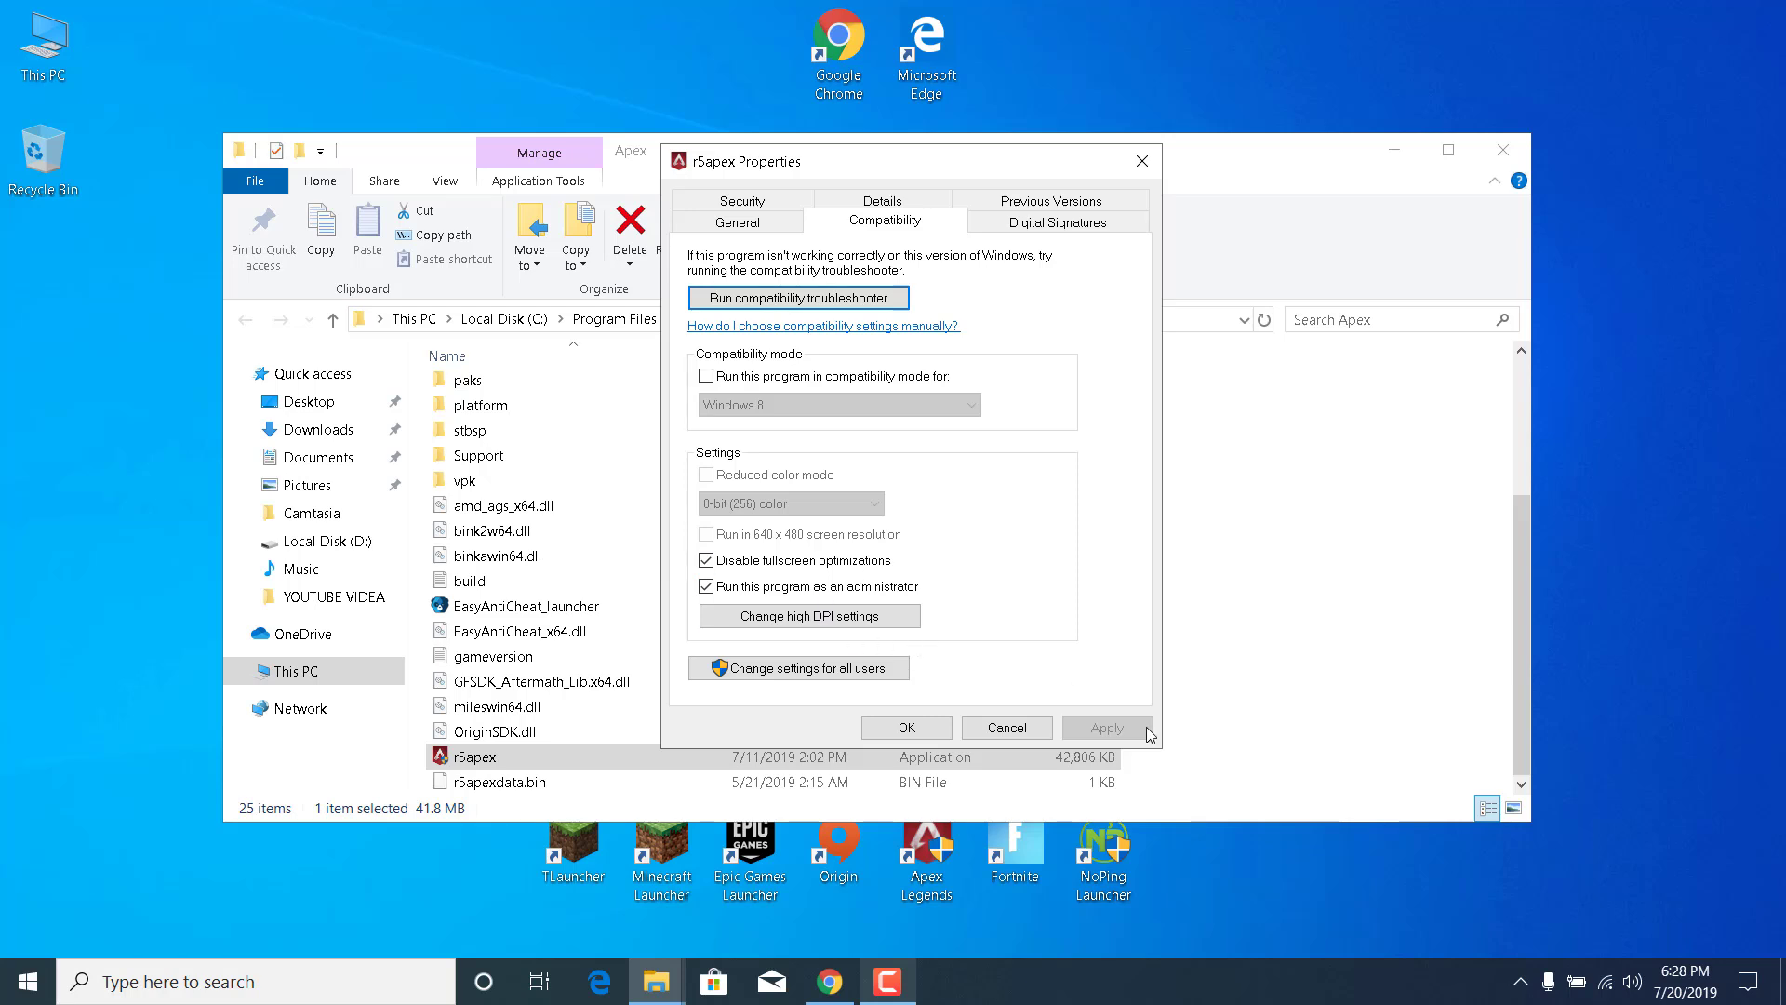
pyautogui.click(907, 727)
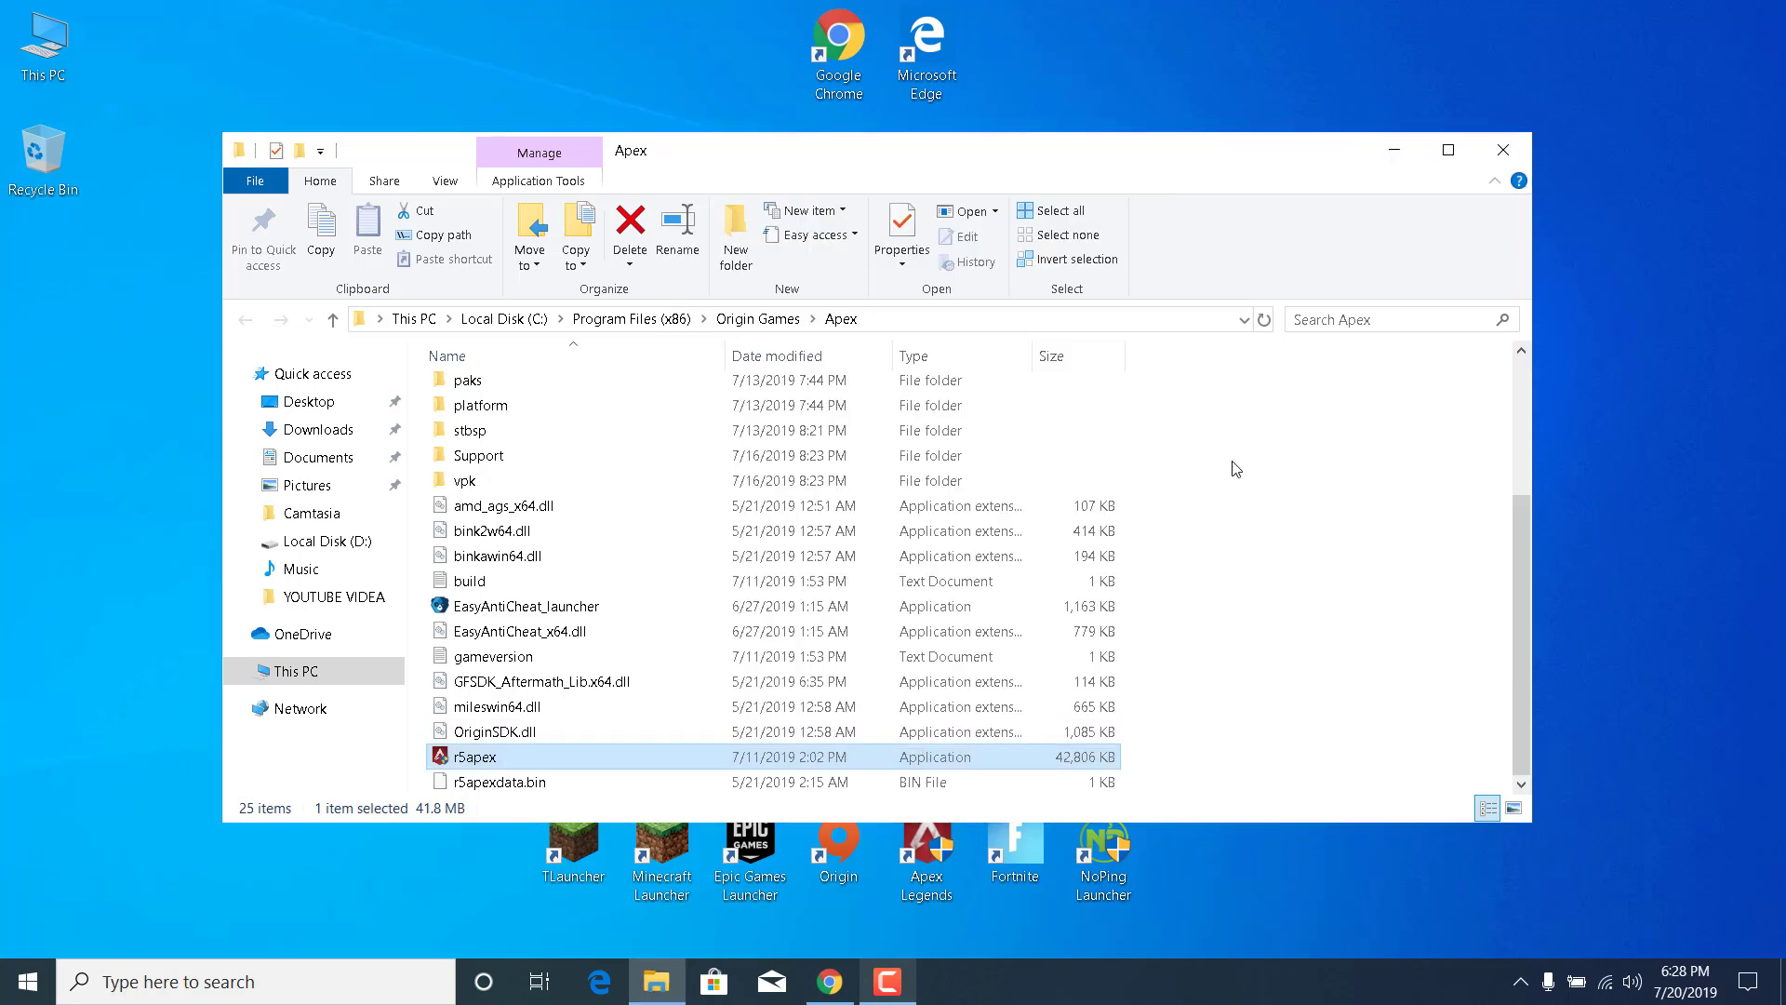
pyautogui.click(1505, 152)
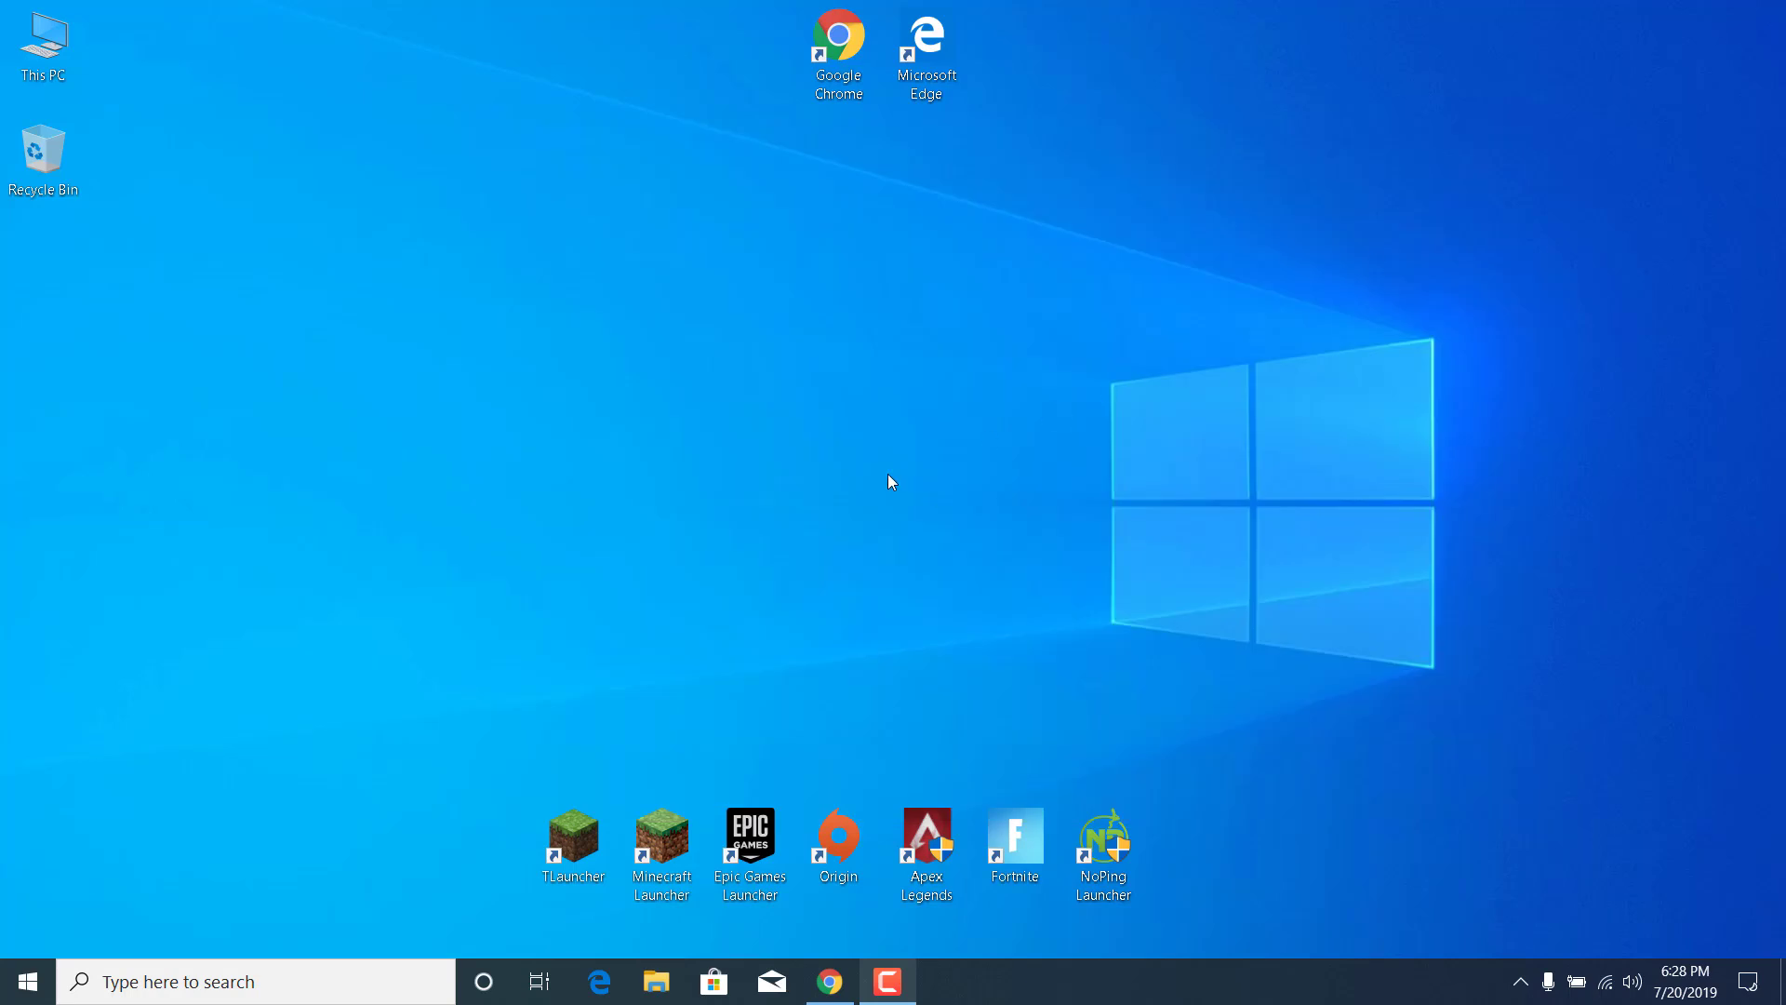
pyautogui.press('a')
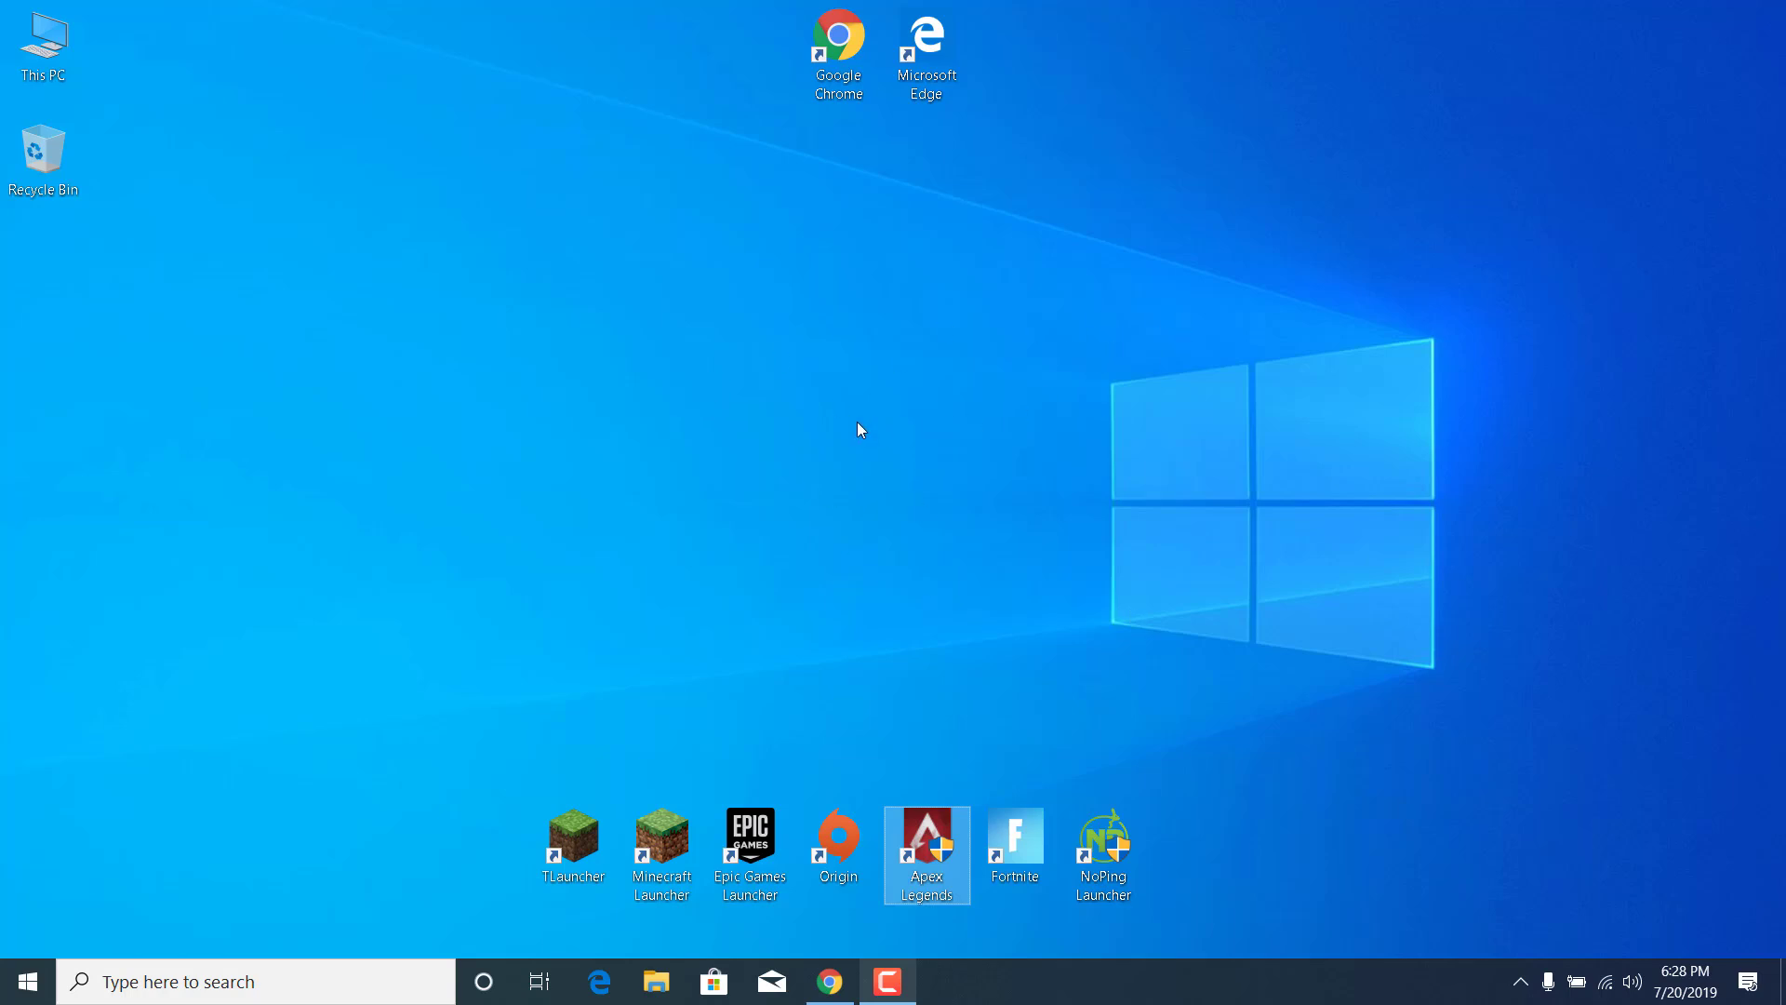
pyautogui.click(807, 454)
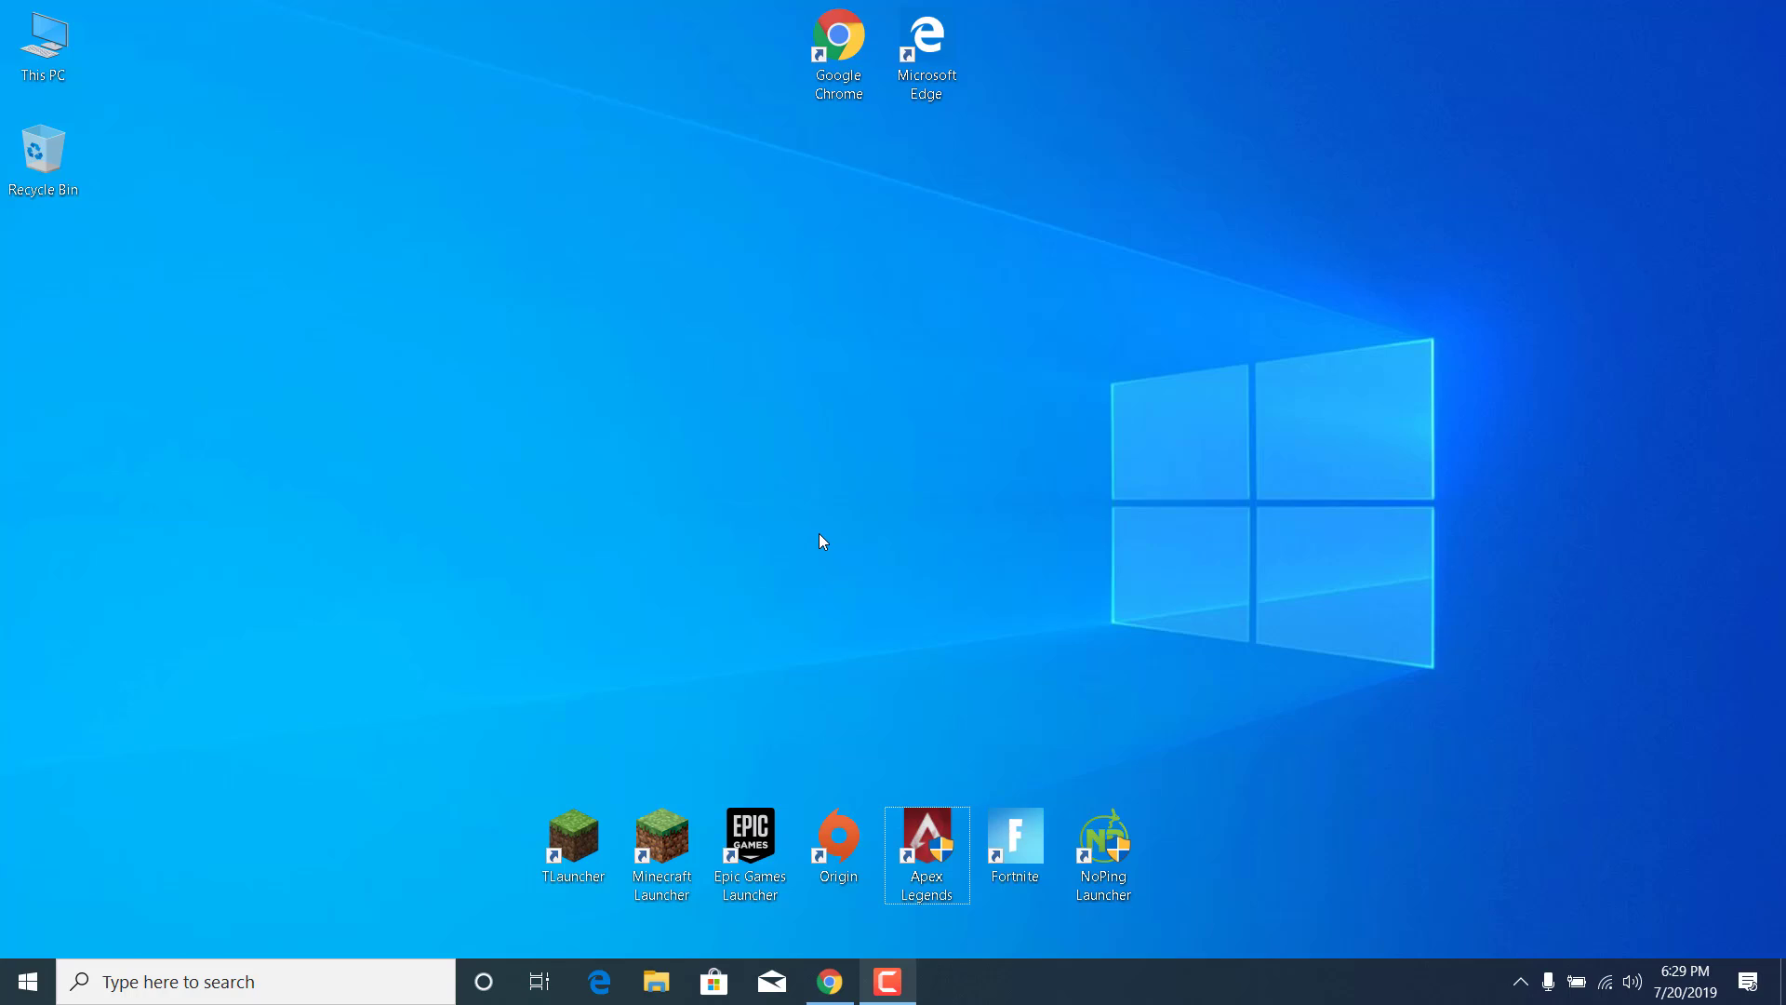
# Open Task Manager, end the Cortana background process and close Task Manager.
pyautogui.rightClick(1255, 992)
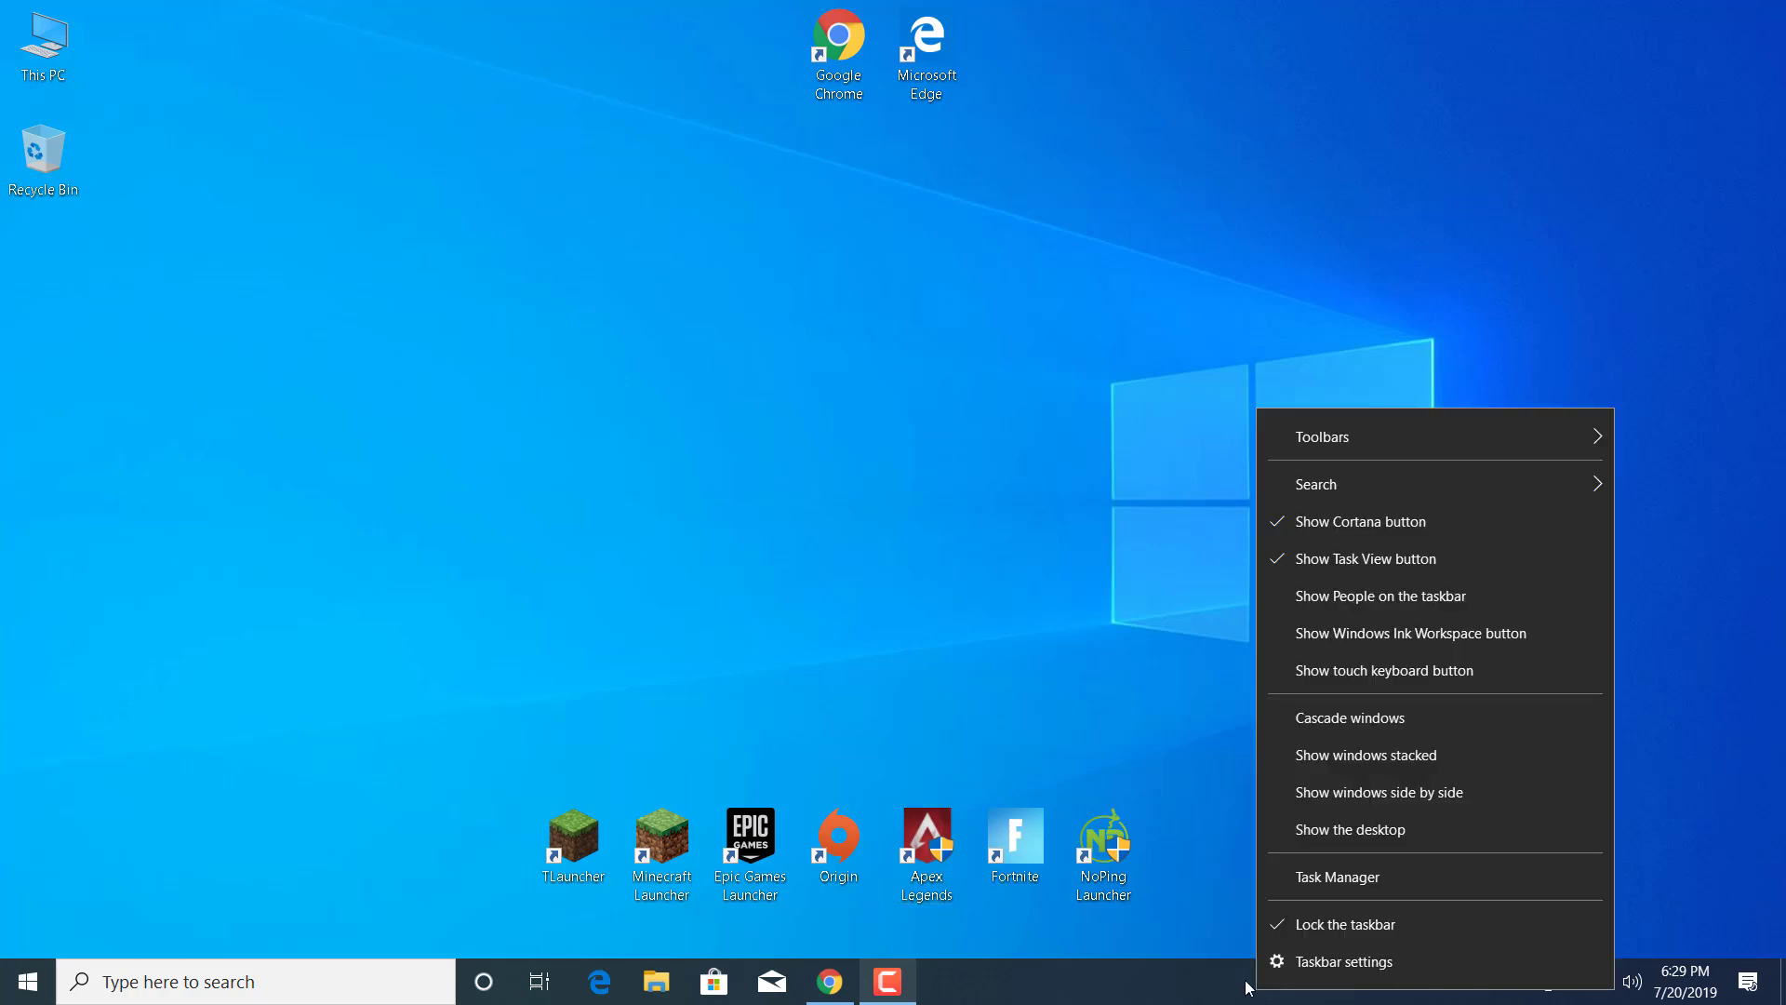
pyautogui.click(1311, 876)
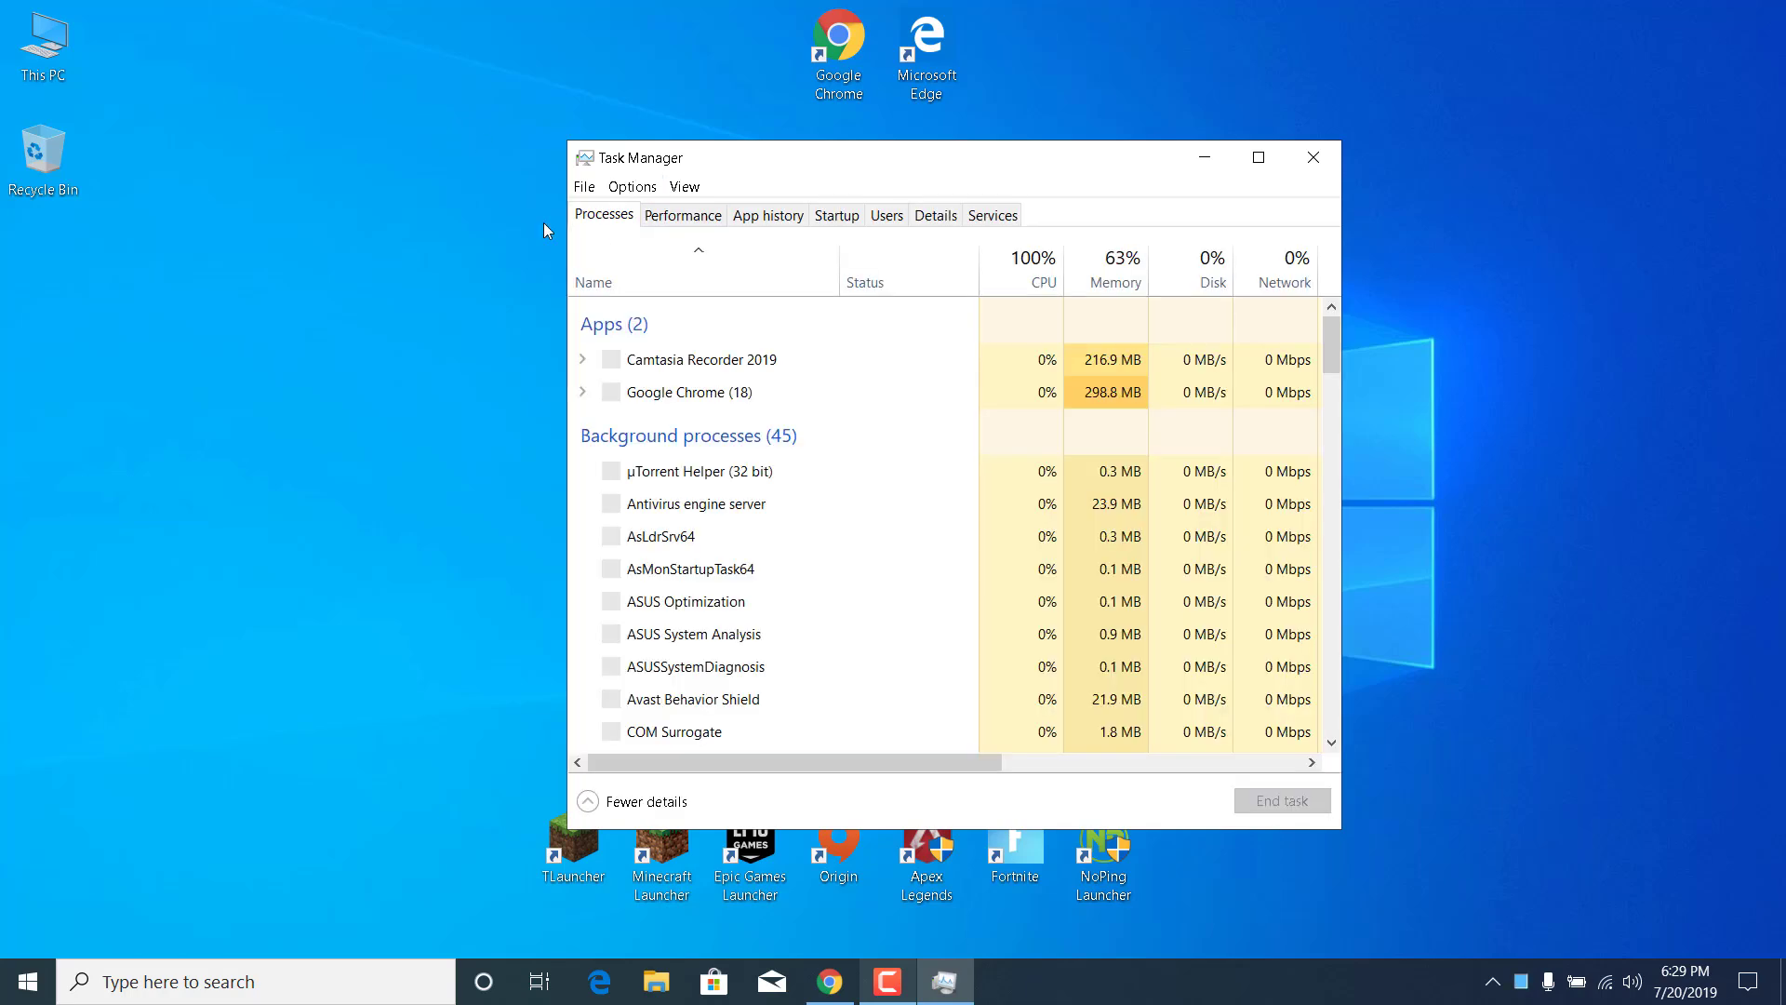
pyautogui.scroll(-2, 765, 623)
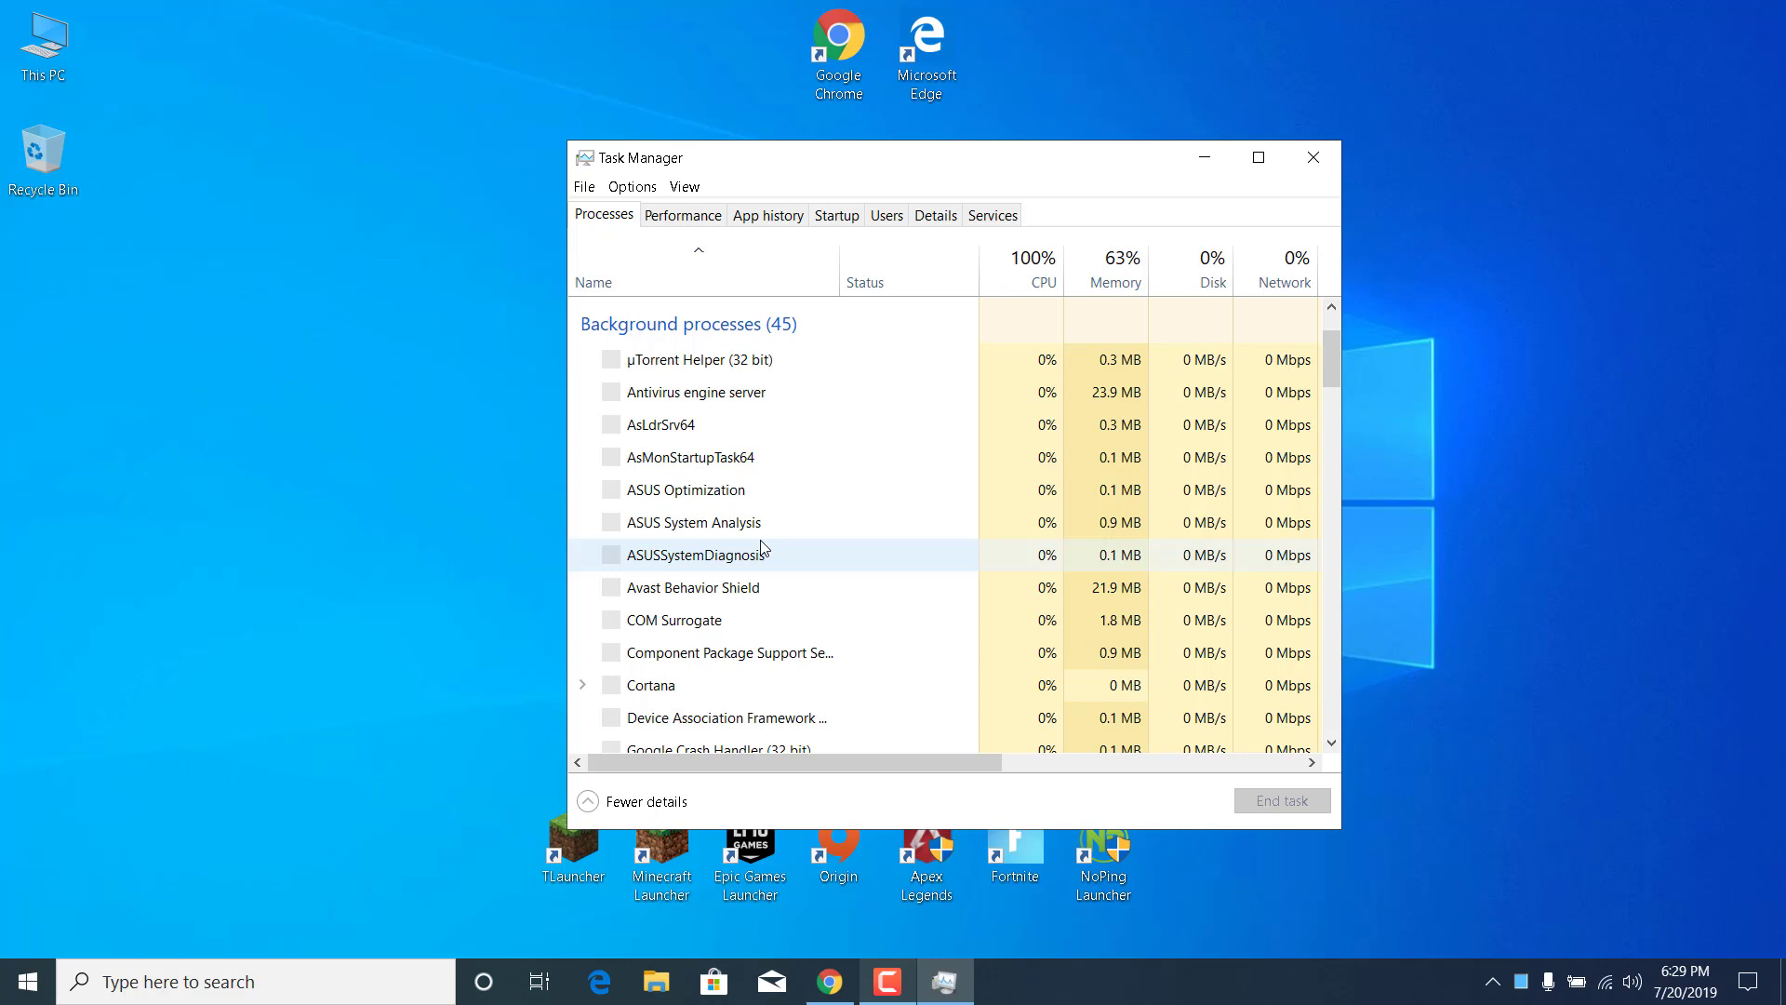
pyautogui.scroll(-3, 937, 685)
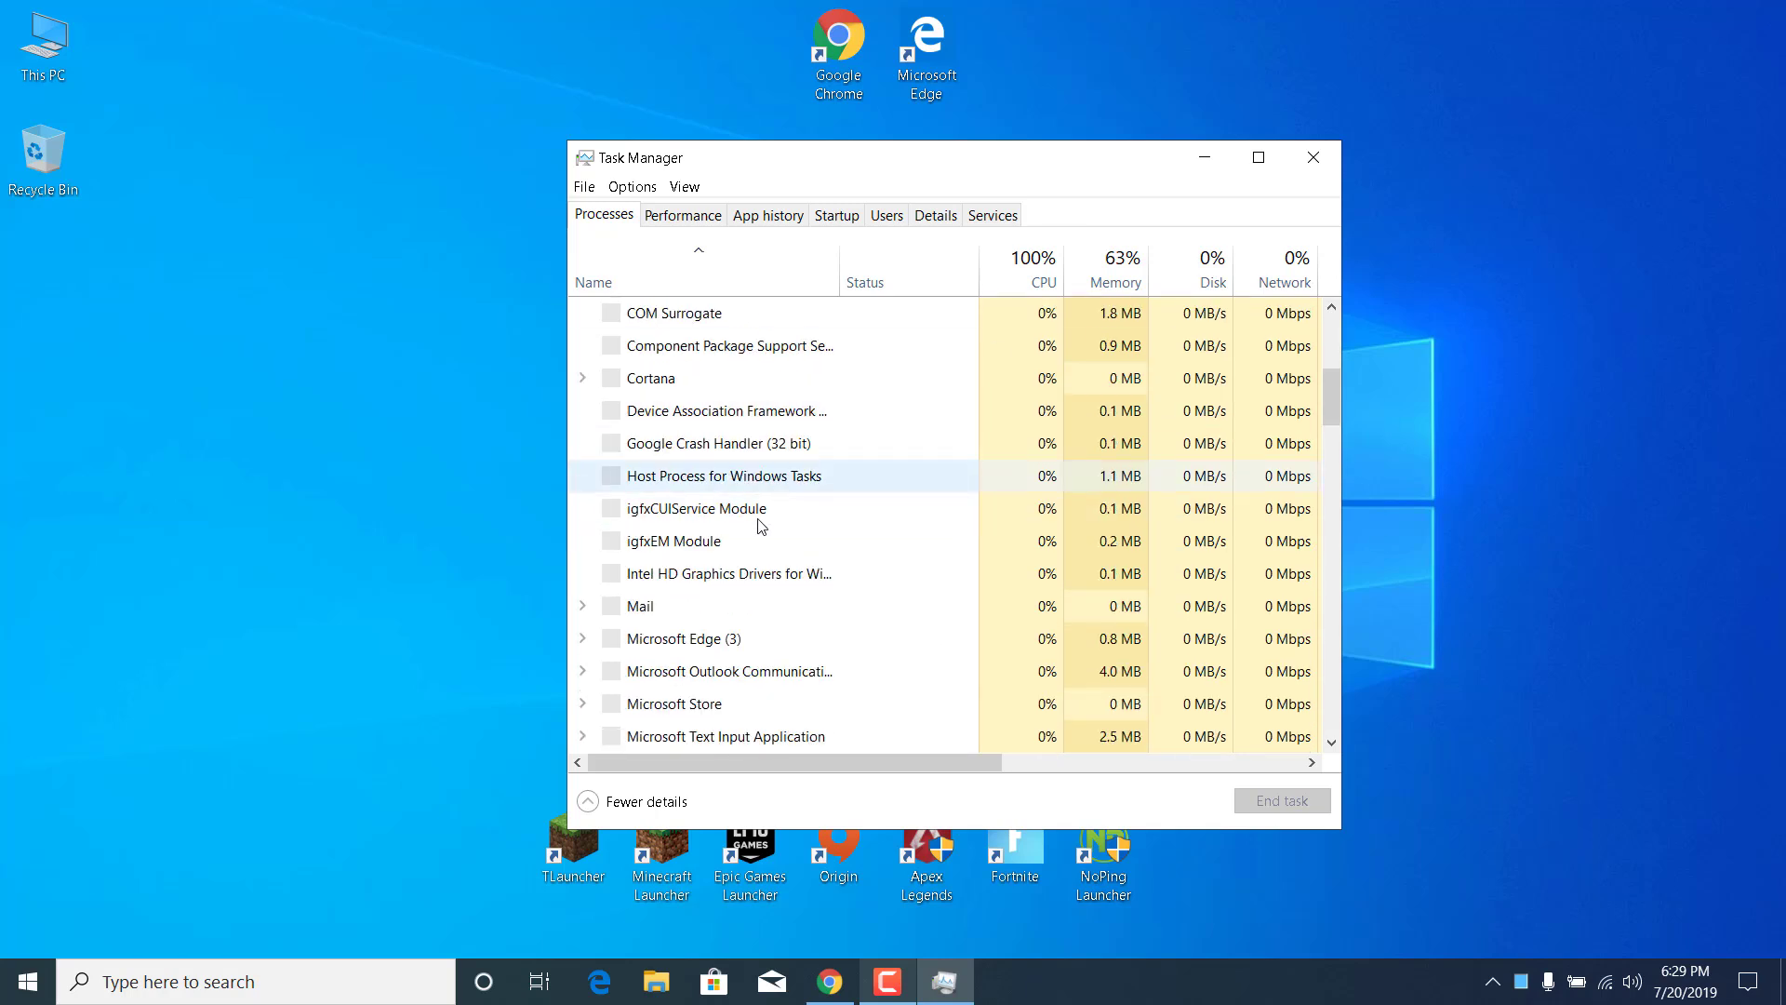
pyautogui.scroll(-2, 678, 626)
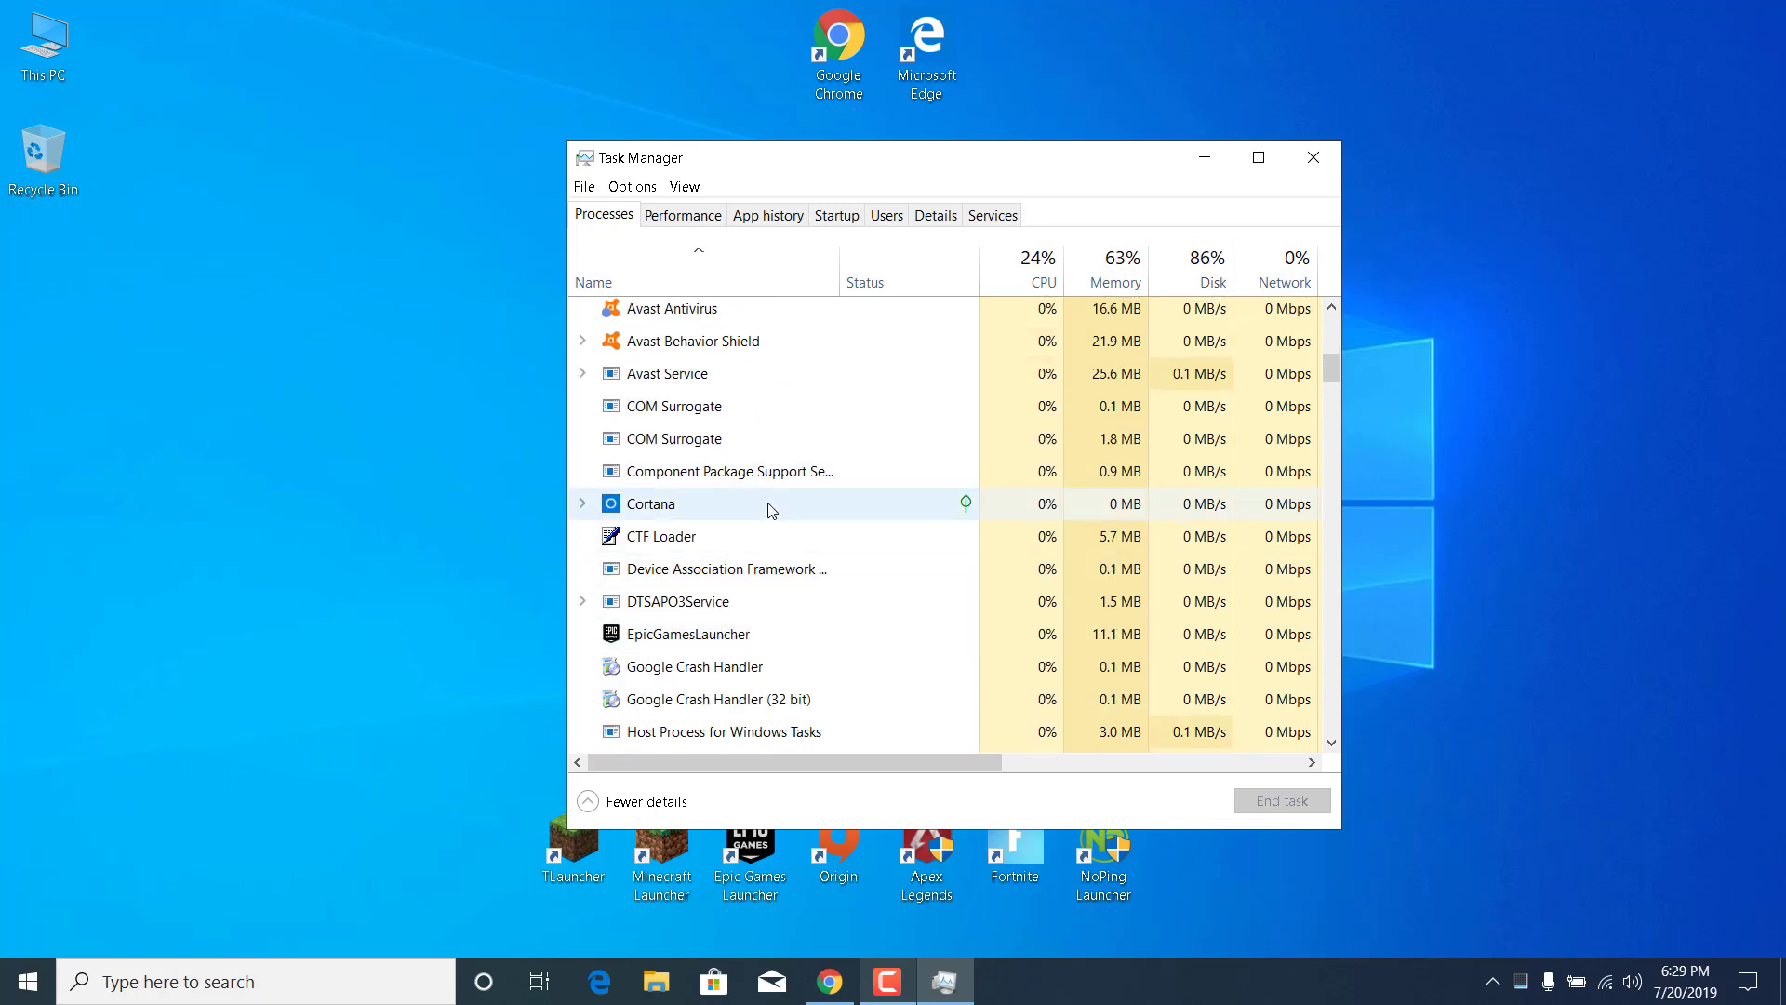
pyautogui.click(771, 508)
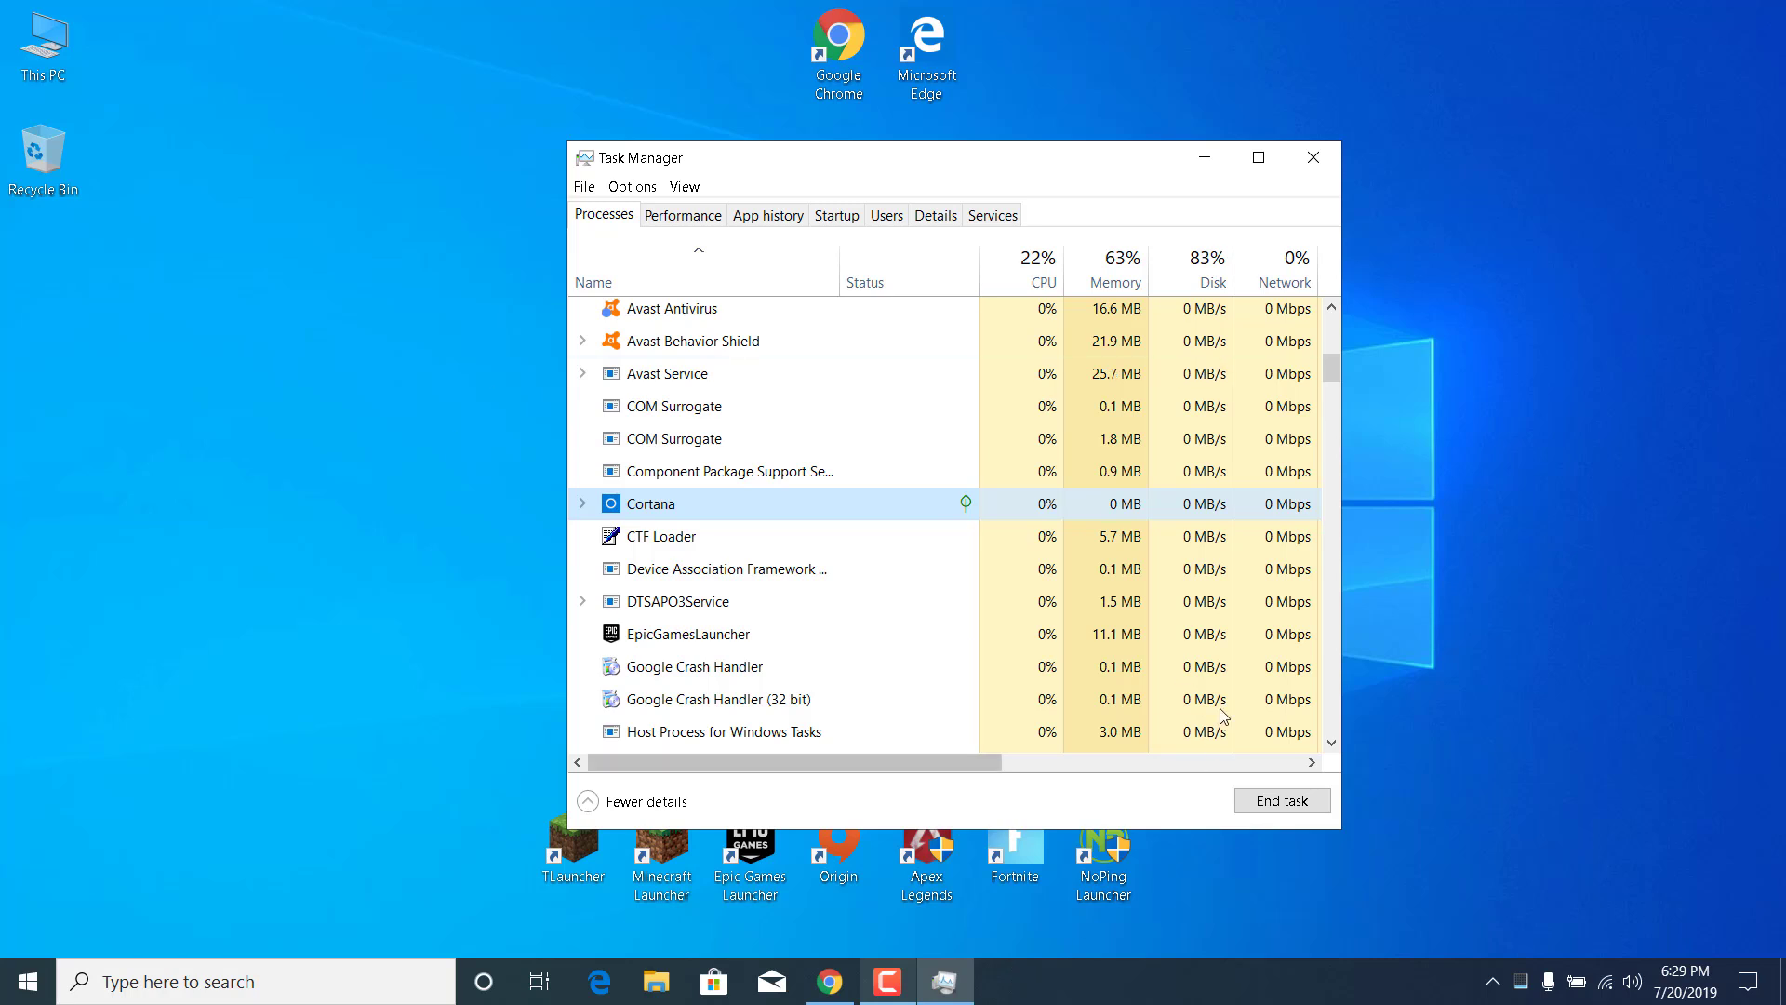
pyautogui.press('Tab')
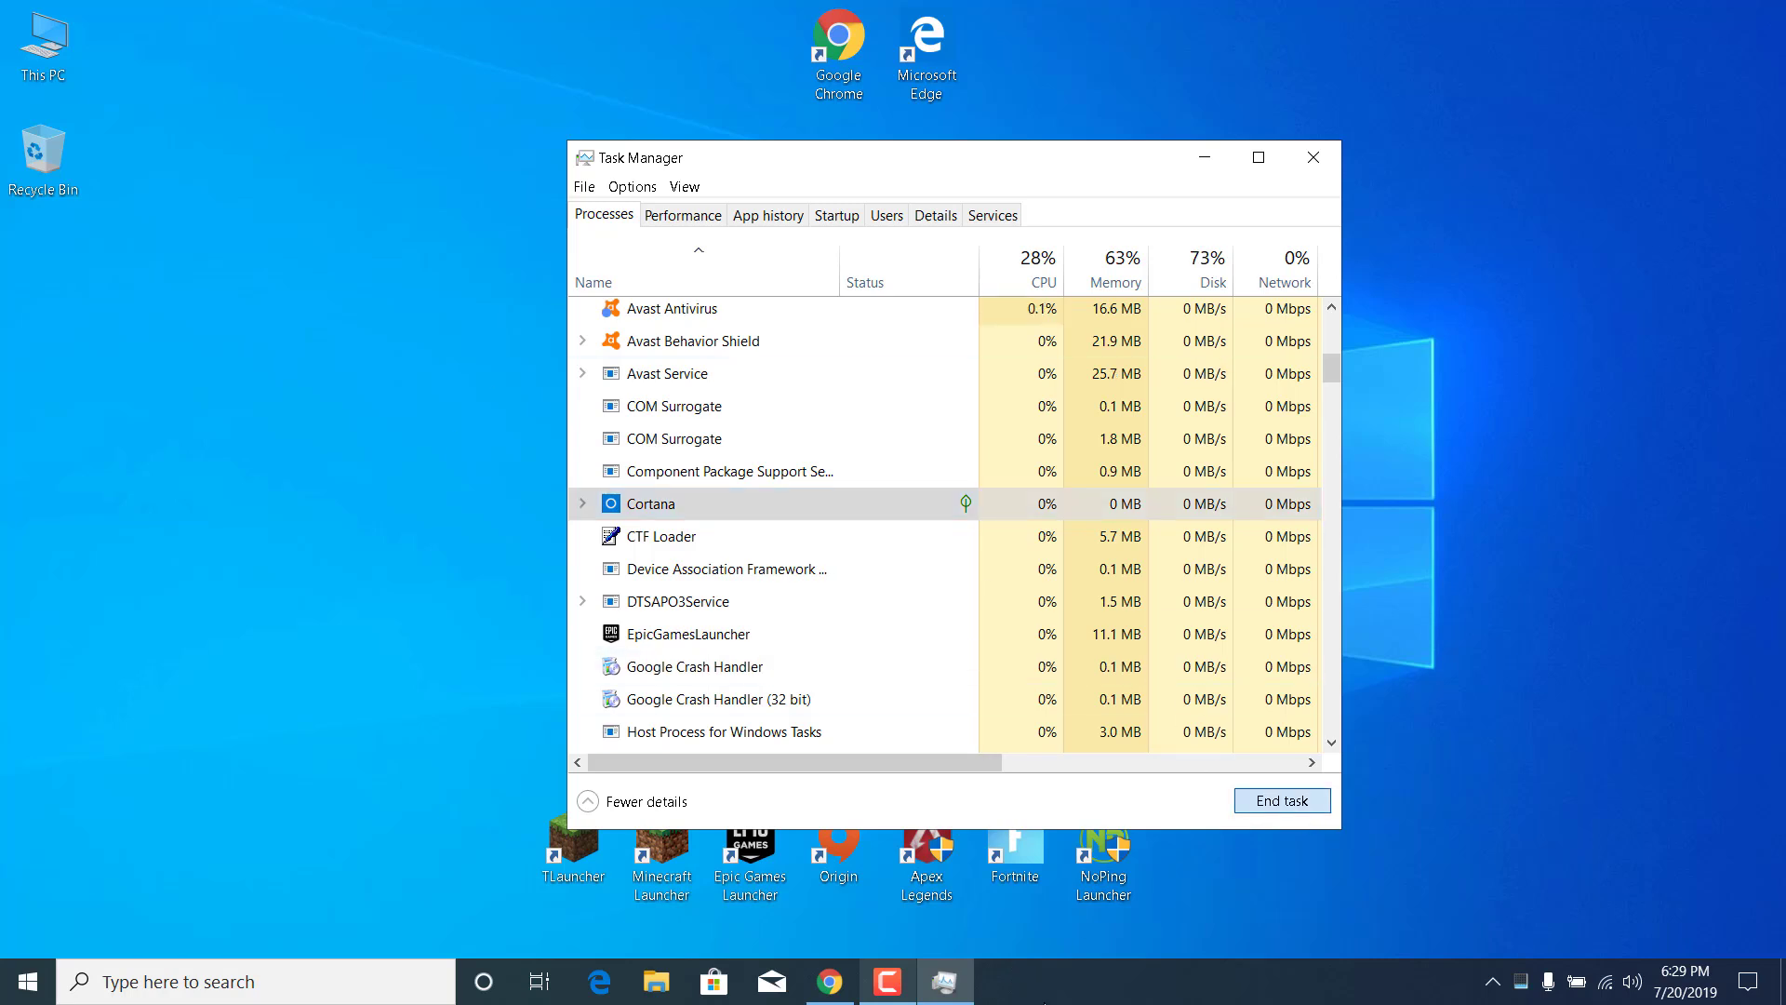
pyautogui.press('Return')
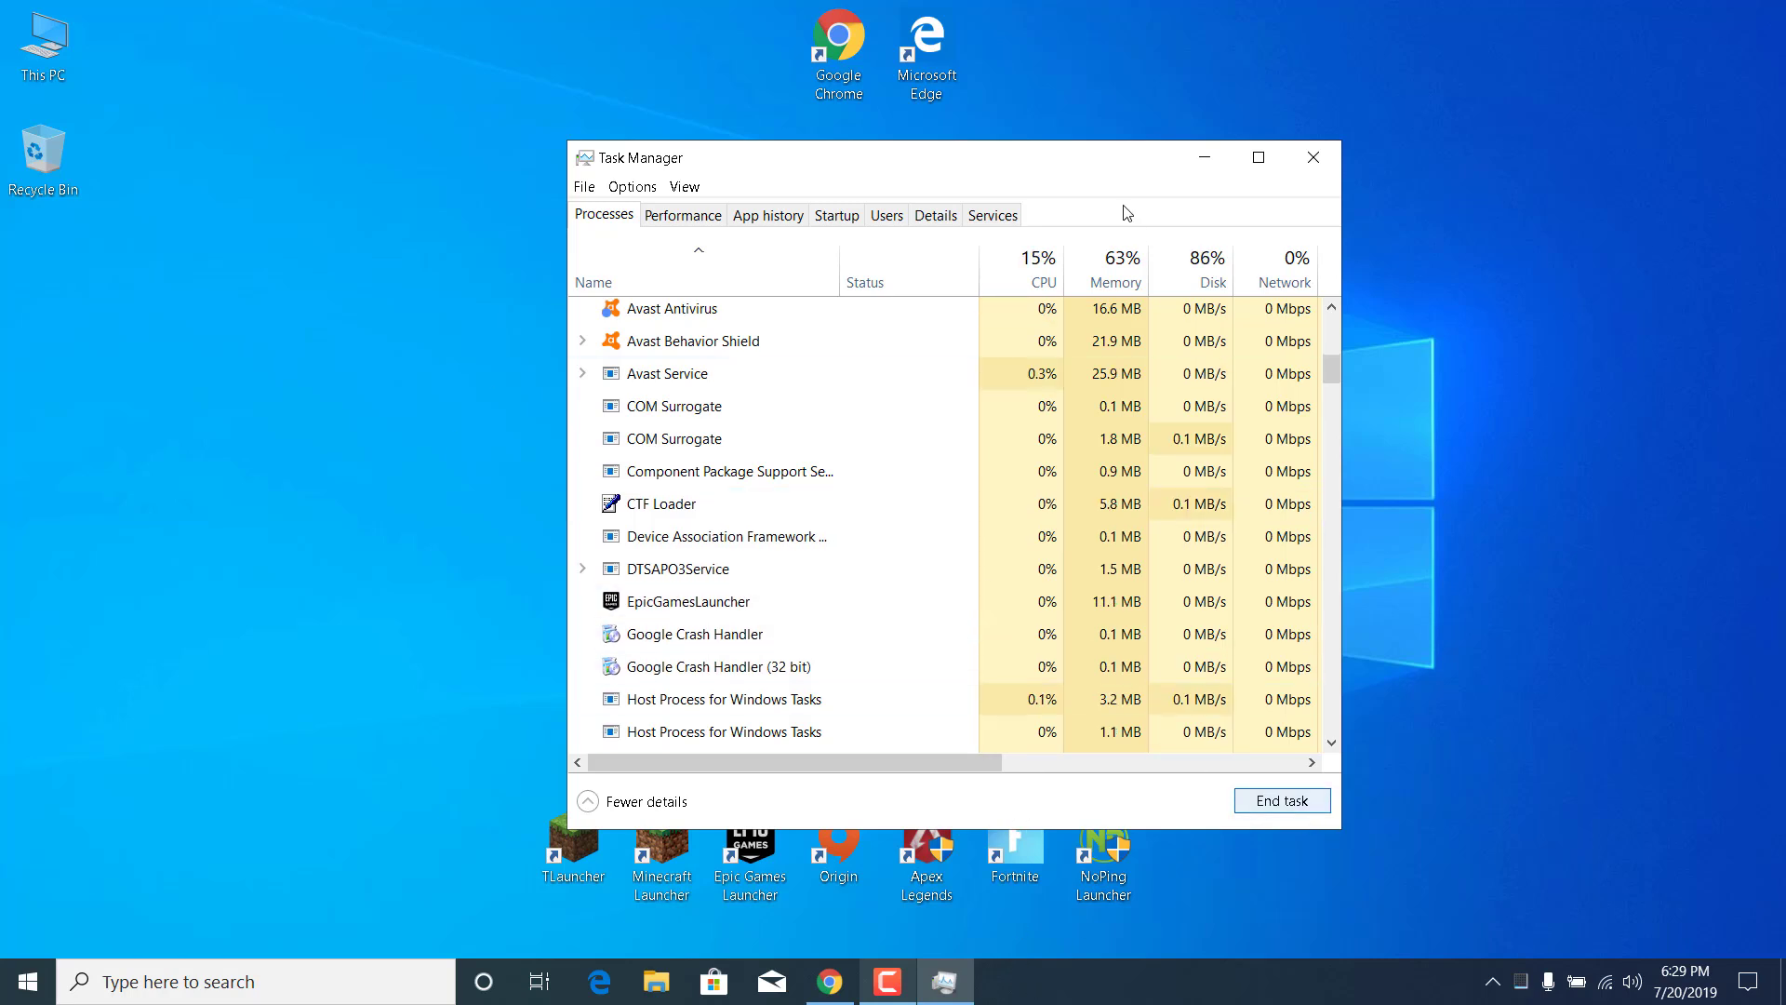
pyautogui.click(1324, 156)
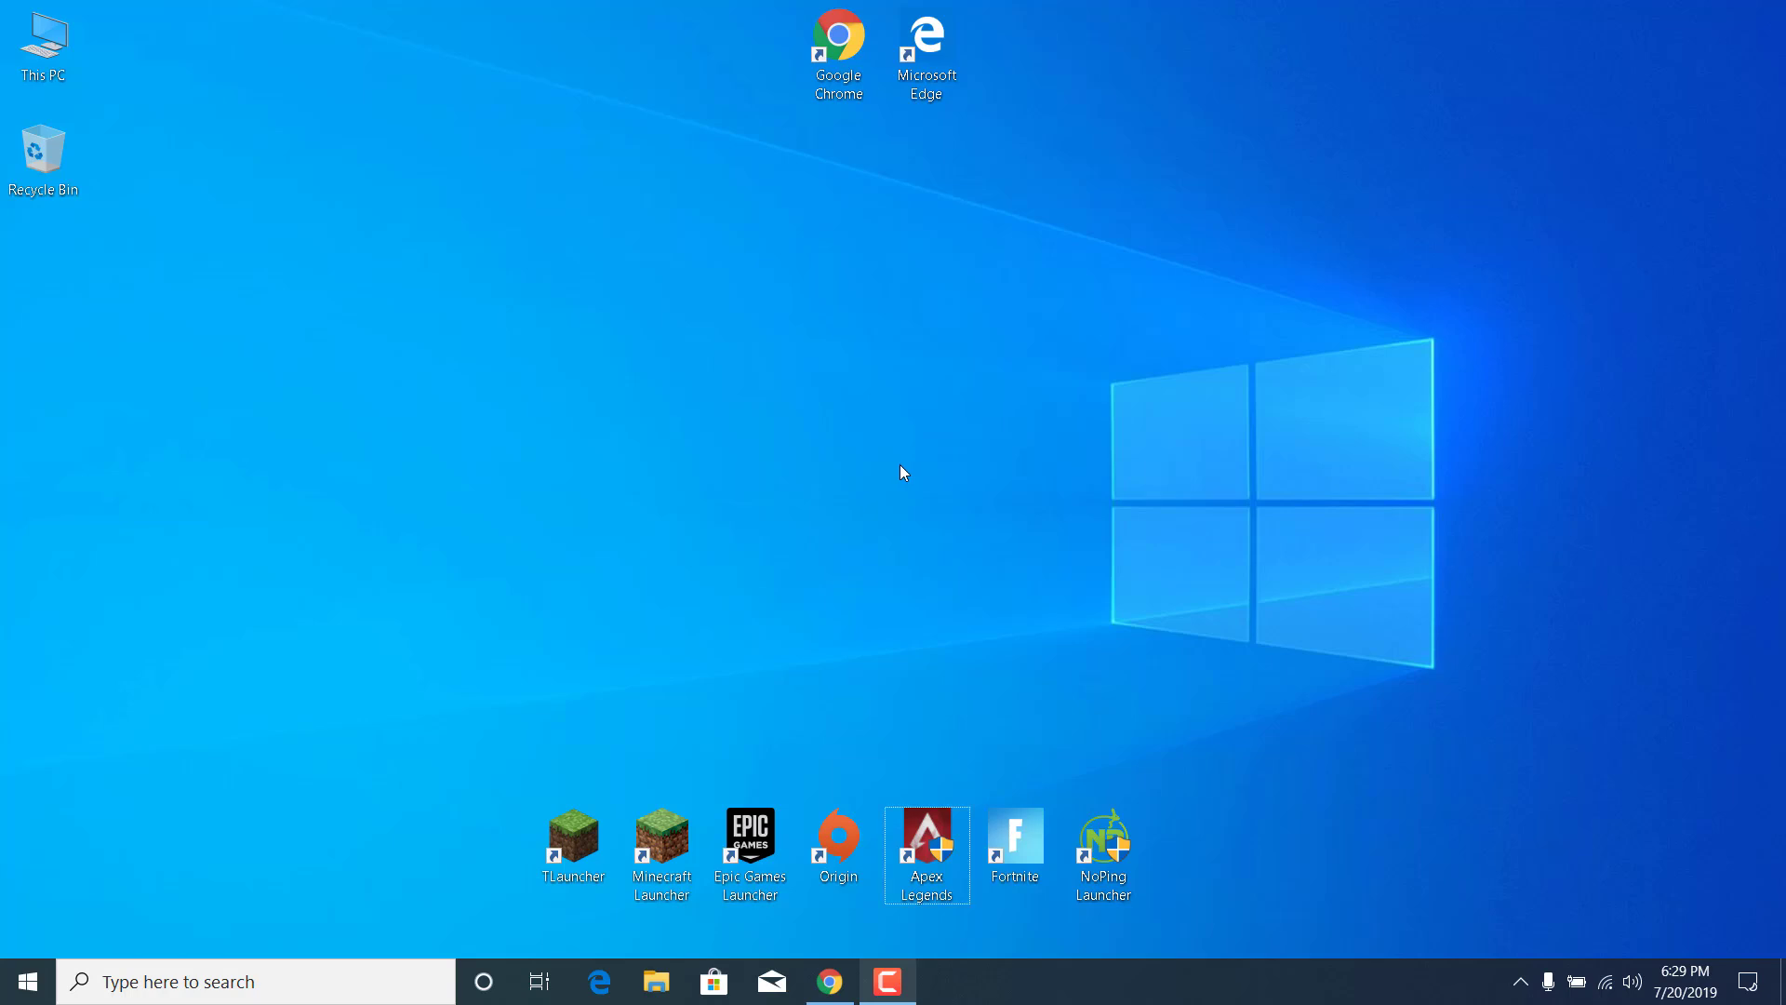